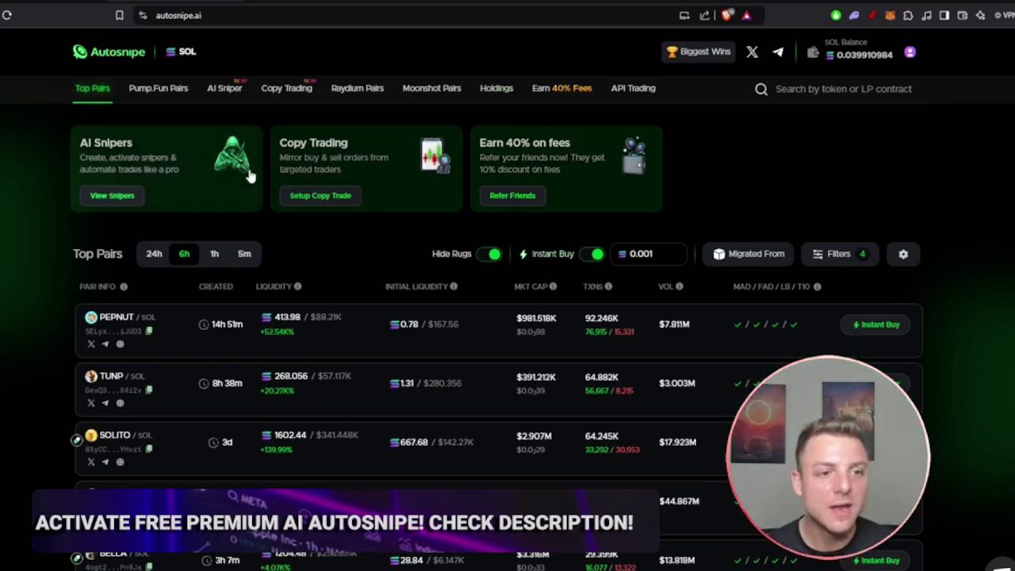
- Go to the AI Sniper page and start a new sniper with Create Sniper
{"action": "left_click", "coordinate": [222, 93]}
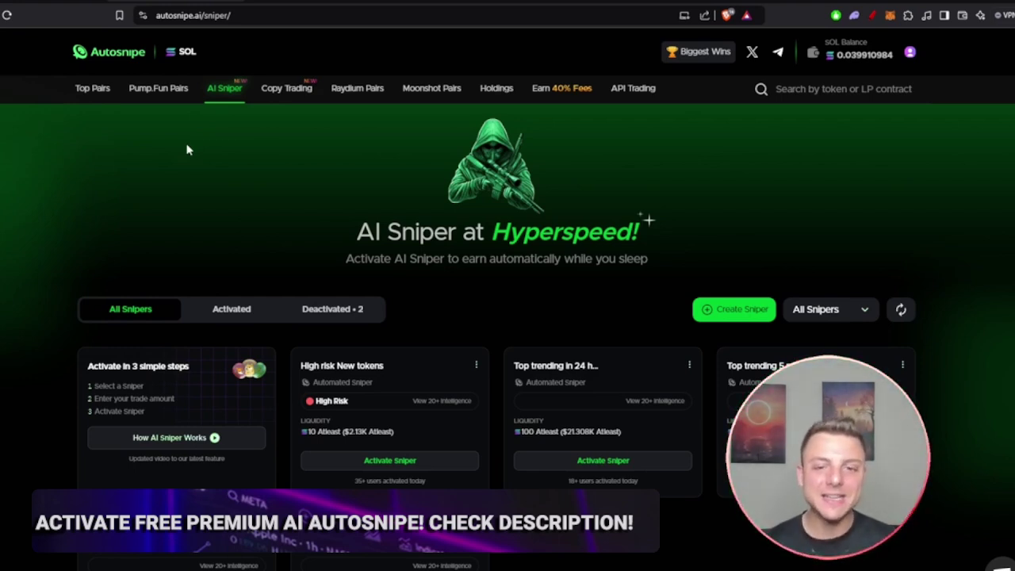
{"action": "left_click_drag", "start_coordinate": [373, 259], "coordinate": [485, 267]}
{"action": "left_click", "coordinate": [485, 270]}
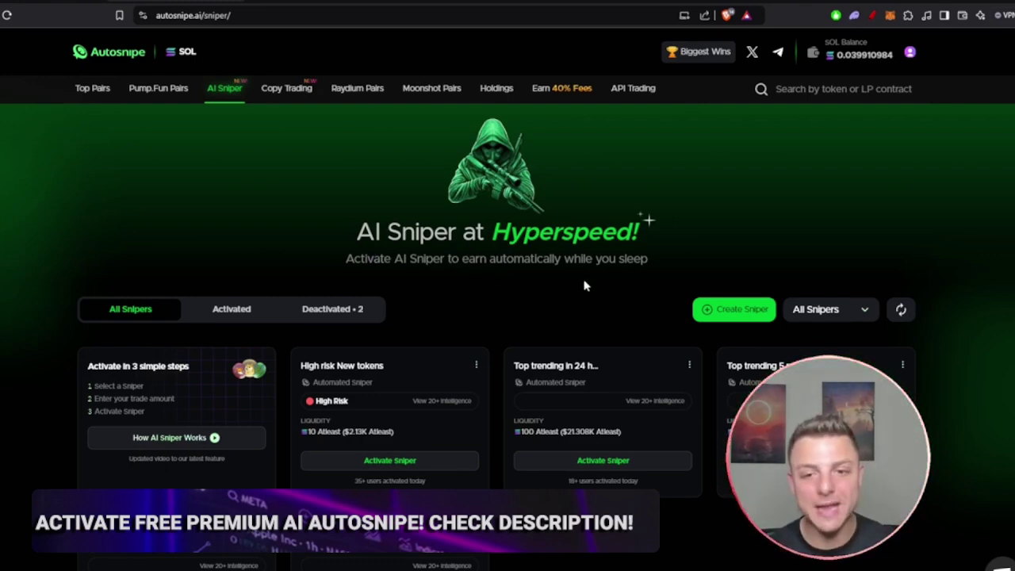
{"action": "left_click", "coordinate": [734, 313]}
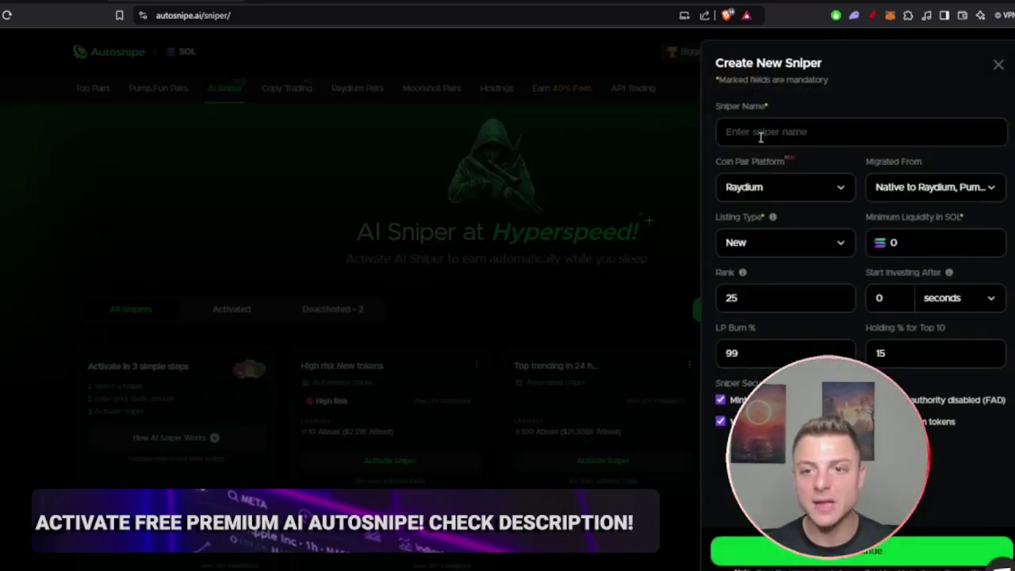
- Try Pump.fun, restore Raydium as platform, review Migrated From, and keep New listing type
{"action": "left_click", "coordinate": [761, 133]}
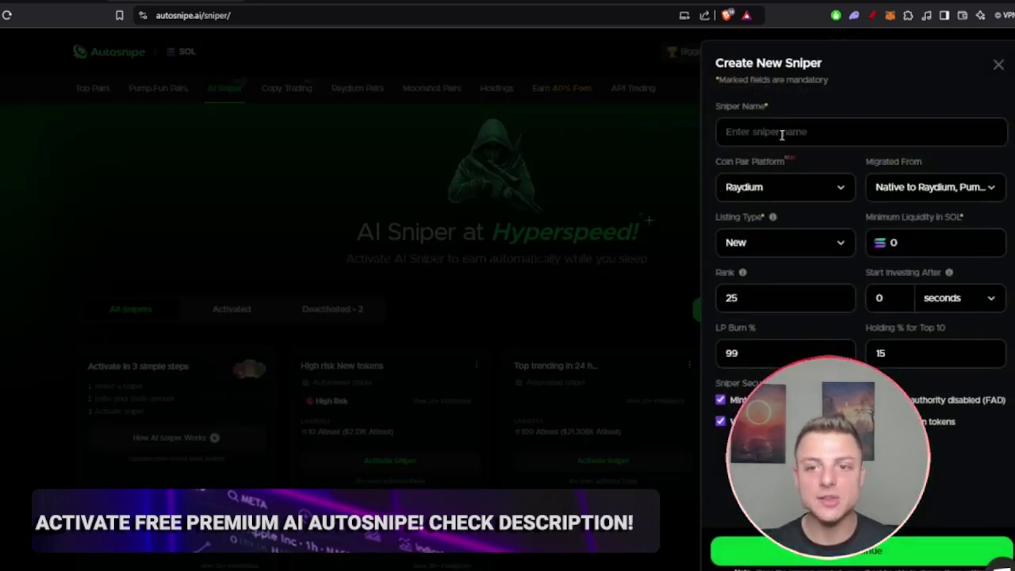
{"action": "left_click", "coordinate": [783, 189]}
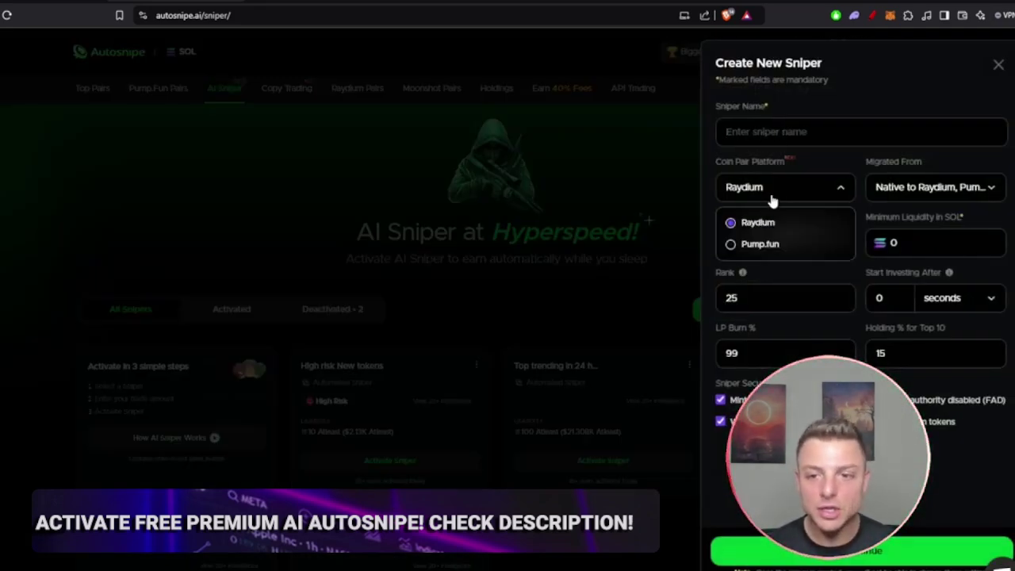
{"action": "left_click", "coordinate": [734, 245]}
{"action": "left_click", "coordinate": [761, 190]}
{"action": "left_click", "coordinate": [733, 225]}
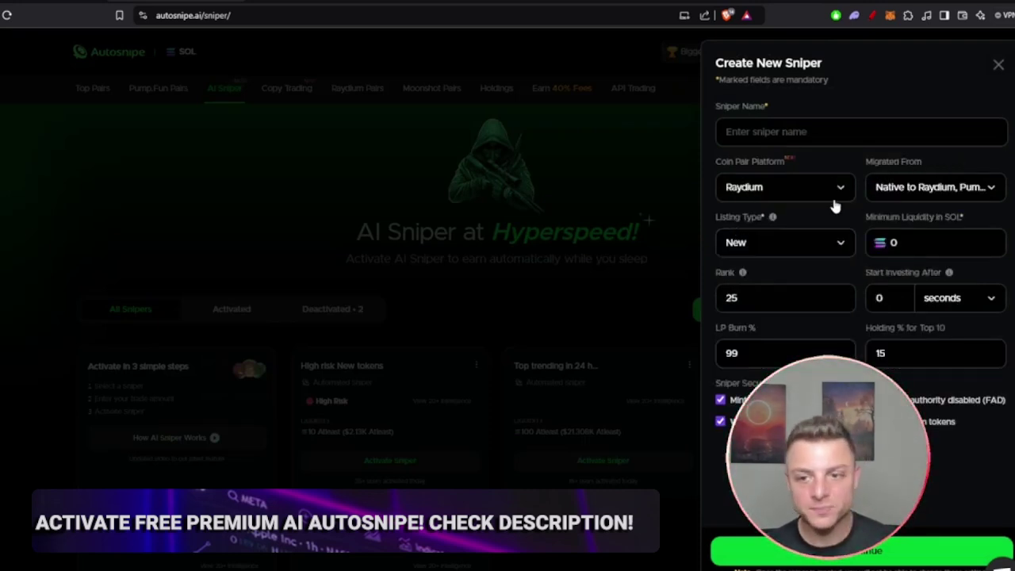
{"action": "left_click", "coordinate": [890, 189]}
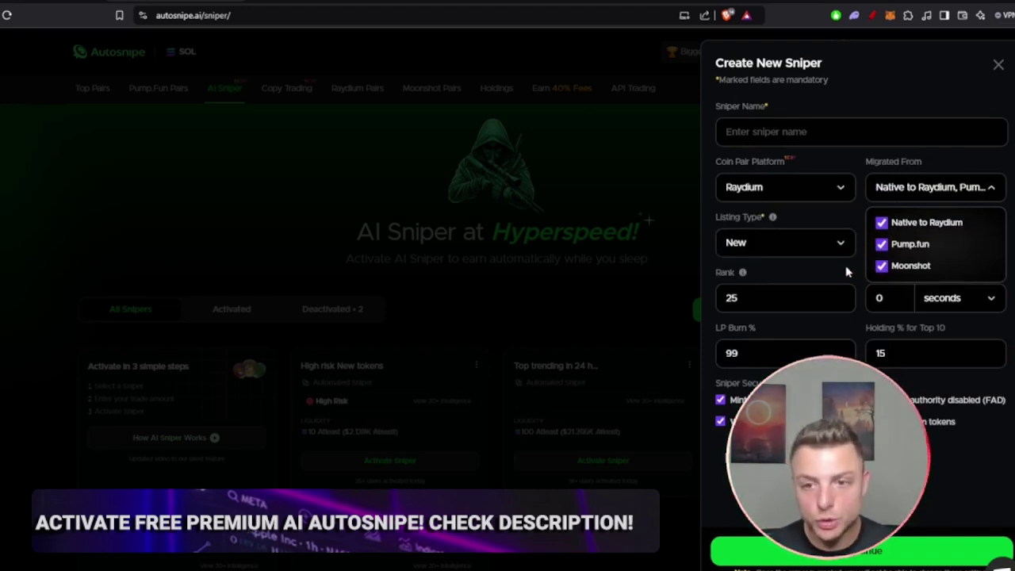
{"action": "left_click", "coordinate": [769, 256]}
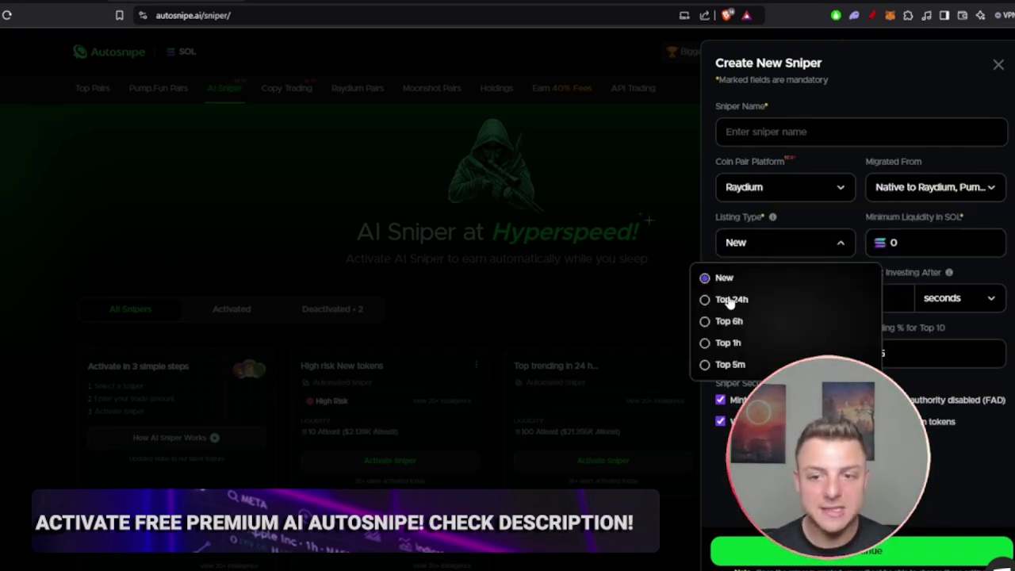
{"action": "left_click", "coordinate": [833, 219]}
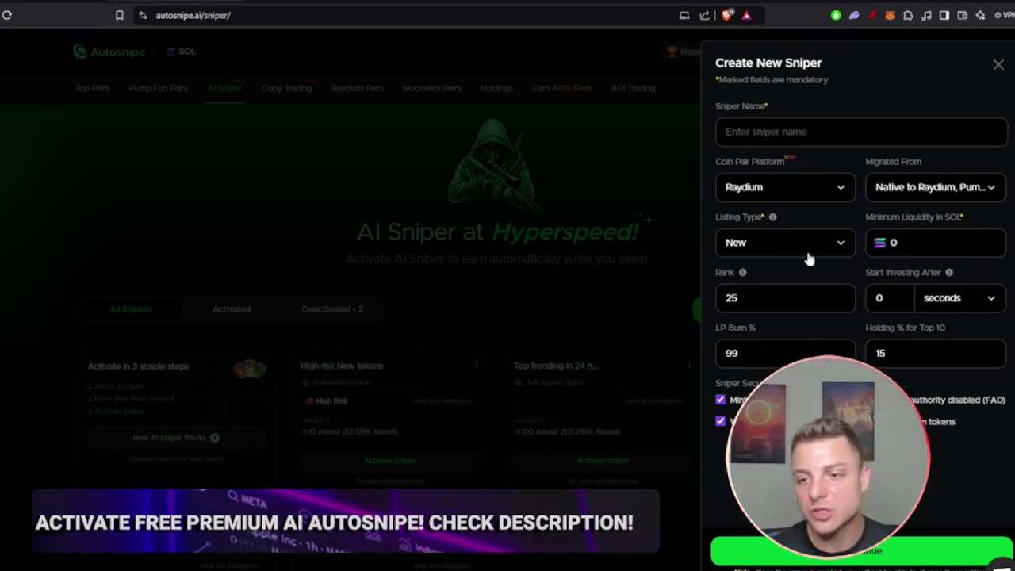
- Inspect the Rank 25, 99% LP Burn and Top 10 Holding % filter values
{"action": "left_click", "coordinate": [740, 297]}
{"action": "mouse_move", "coordinate": [742, 271]}
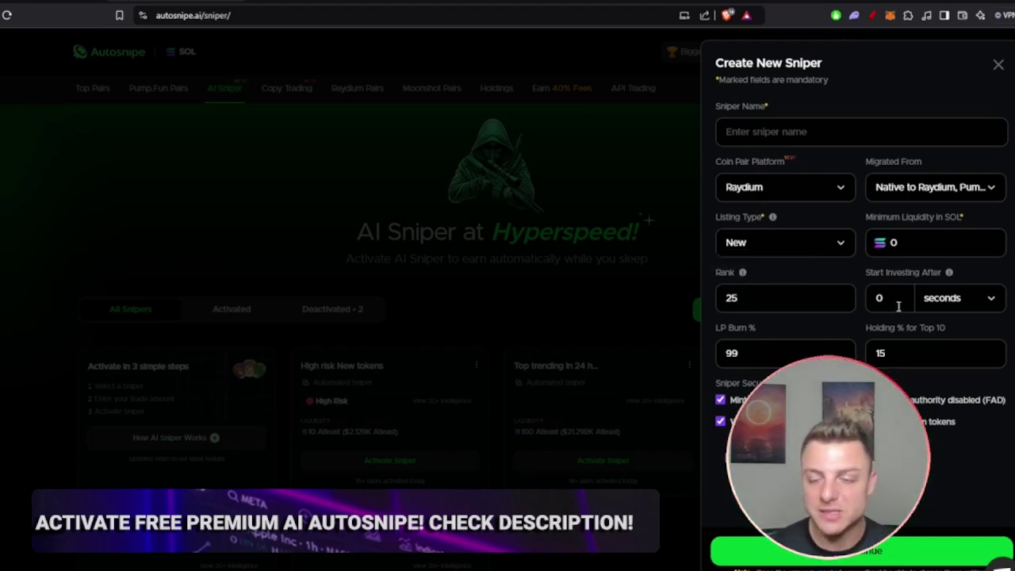
{"action": "left_click", "coordinate": [737, 354]}
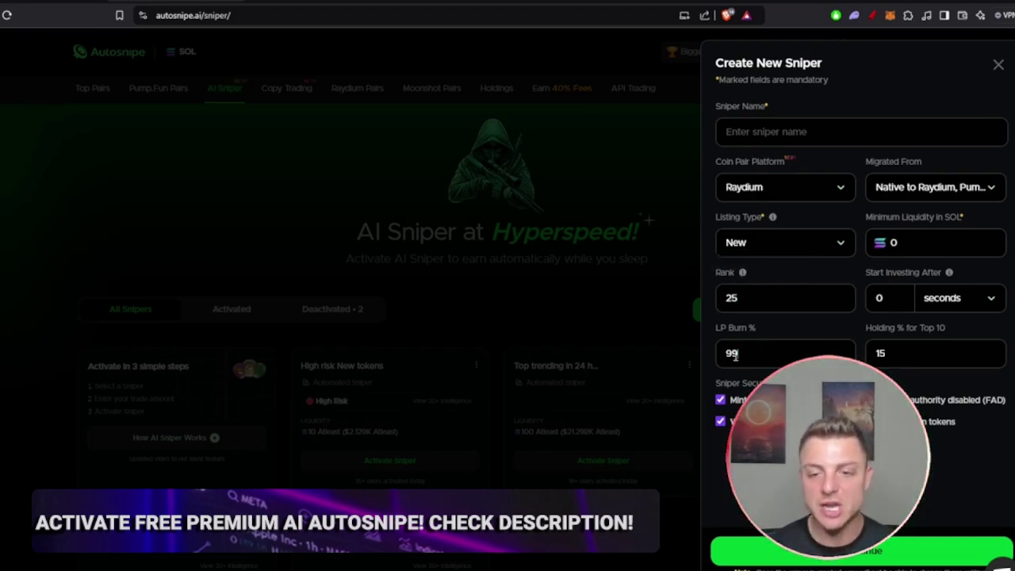
{"action": "left_click", "coordinate": [899, 354]}
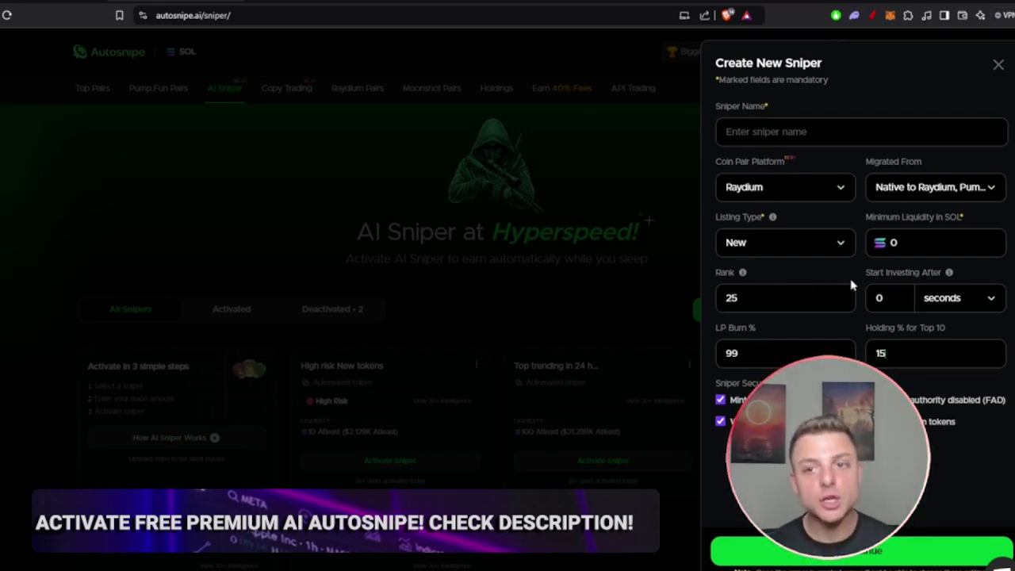
- Close the form unsaved and scroll to the hit, trall and Sniper Bot AI cards
{"action": "left_click", "coordinate": [998, 65]}
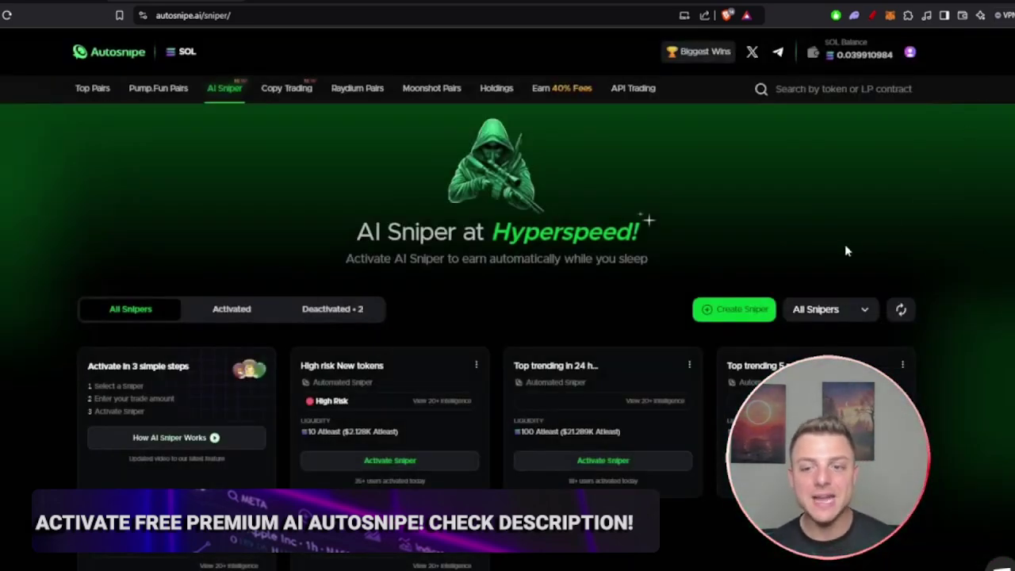
{"action": "scroll", "coordinate": [523, 278], "scroll_direction": "down", "scroll_amount": 2}
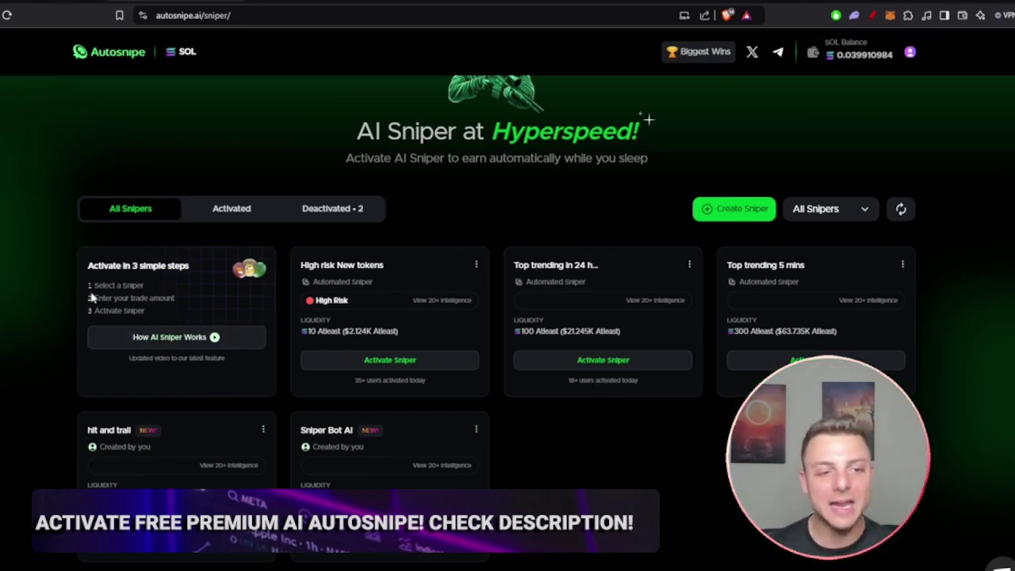
{"action": "left_click_drag", "start_coordinate": [94, 285], "coordinate": [141, 284]}
{"action": "left_click", "coordinate": [144, 284]}
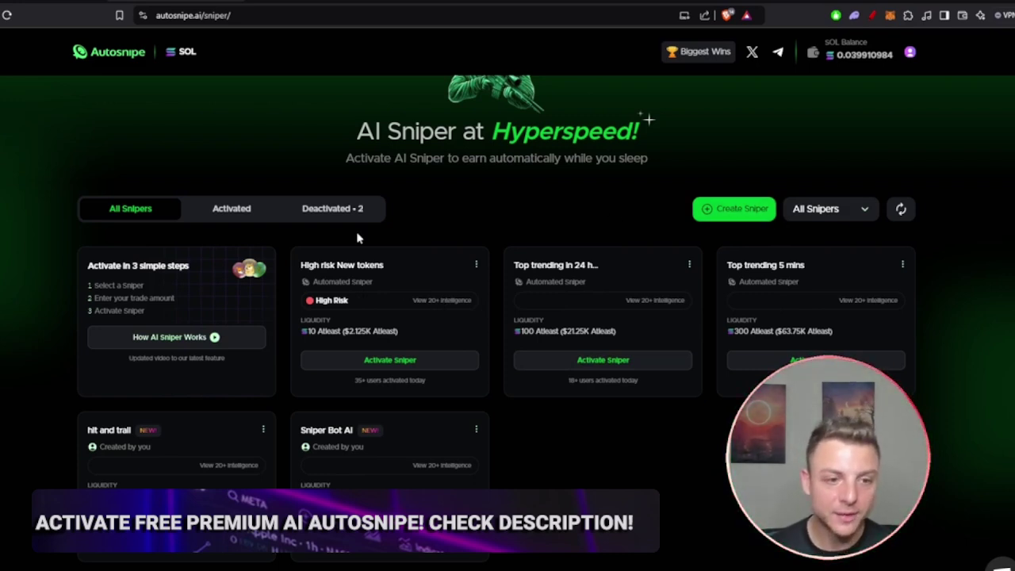
{"action": "left_click_drag", "start_coordinate": [102, 299], "coordinate": [164, 297]}
{"action": "left_click", "coordinate": [164, 298]}
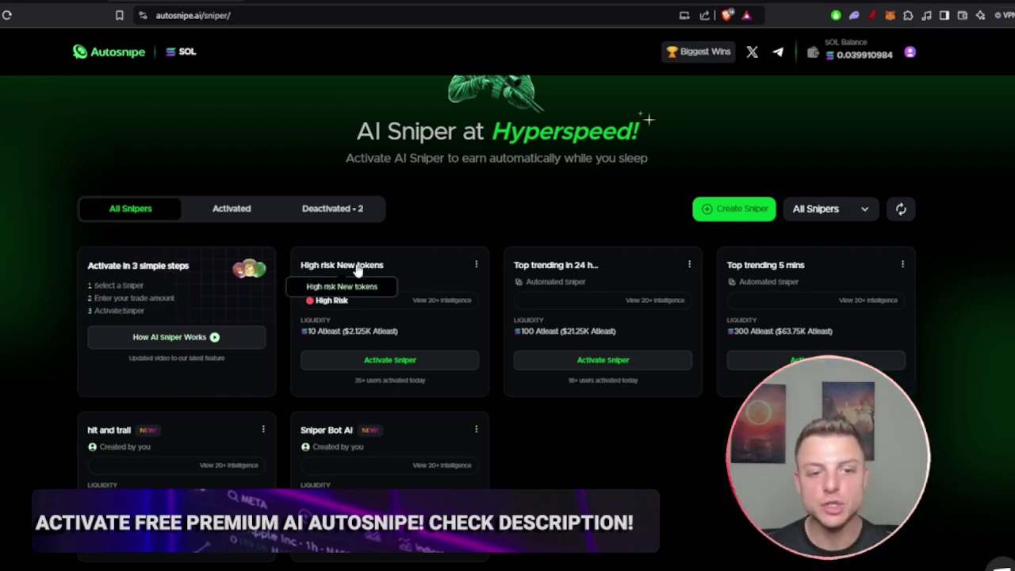
- Fill High risk New tokens activation: 0.03 SOL total, 0.015 per order, 35% stop loss, 10-minute expiry
{"action": "left_click", "coordinate": [390, 360]}
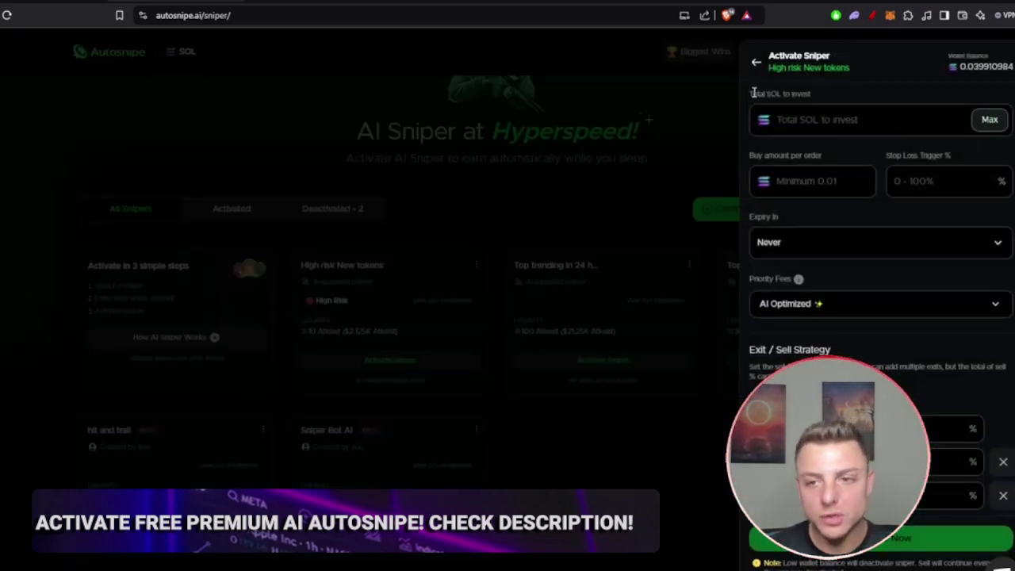
{"action": "left_click", "coordinate": [819, 123]}
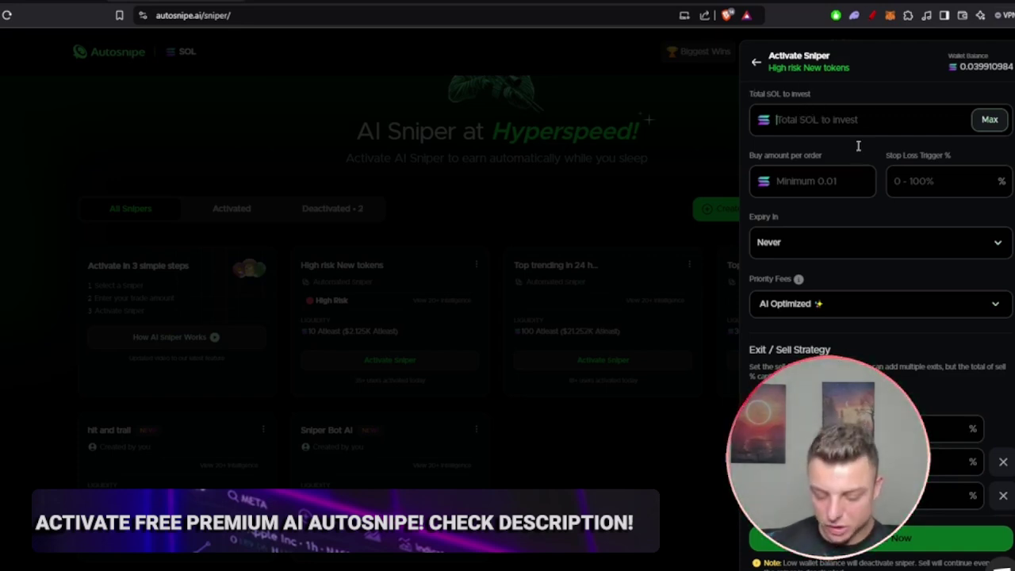
{"action": "type", "text": "0.03"}
{"action": "left_click", "coordinate": [804, 188]}
{"action": "type", "text": "0.015"}
{"action": "left_click", "coordinate": [909, 188]}
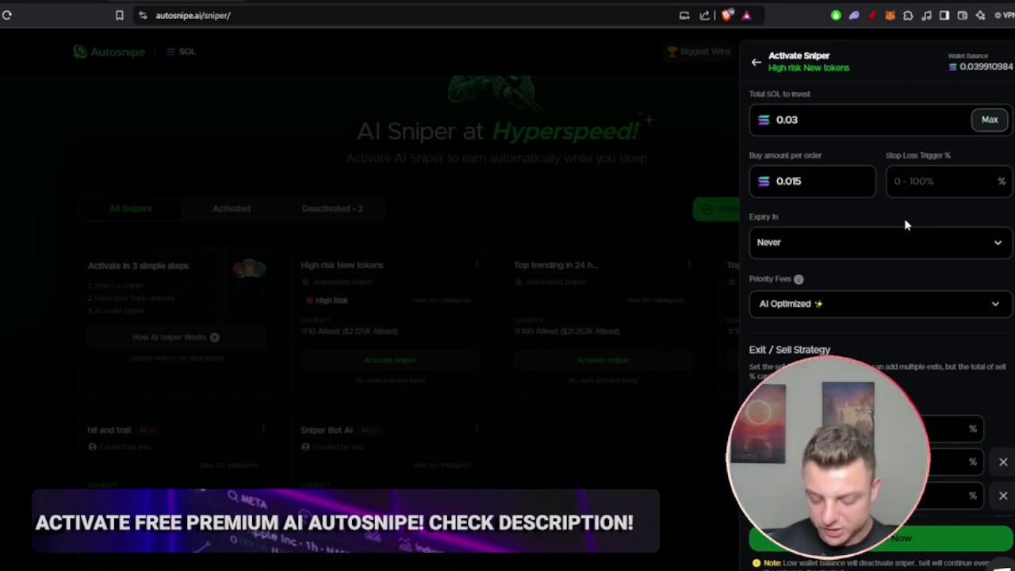
{"action": "type", "text": "35"}
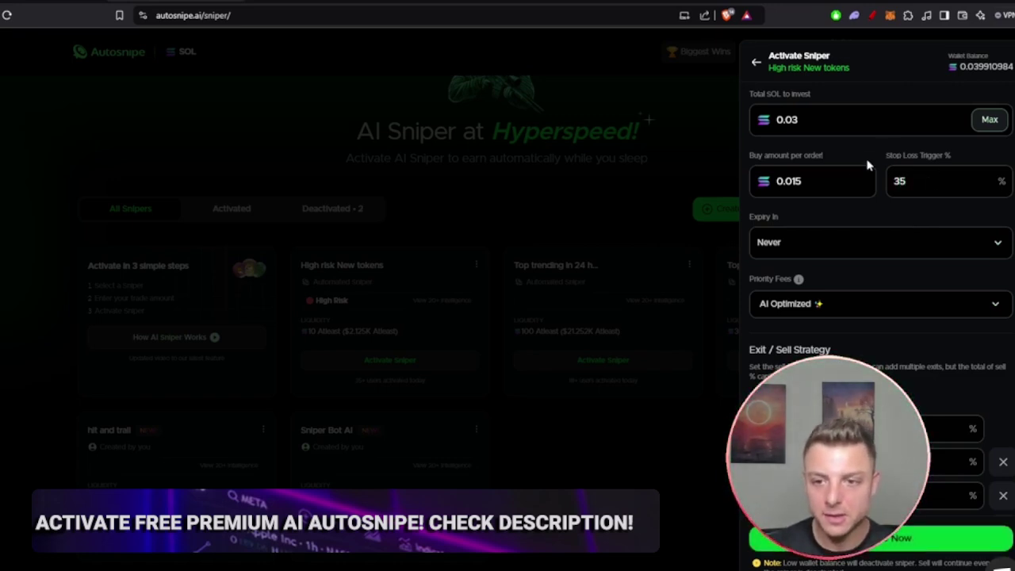
{"action": "left_click", "coordinate": [797, 237]}
{"action": "left_click", "coordinate": [793, 300]}
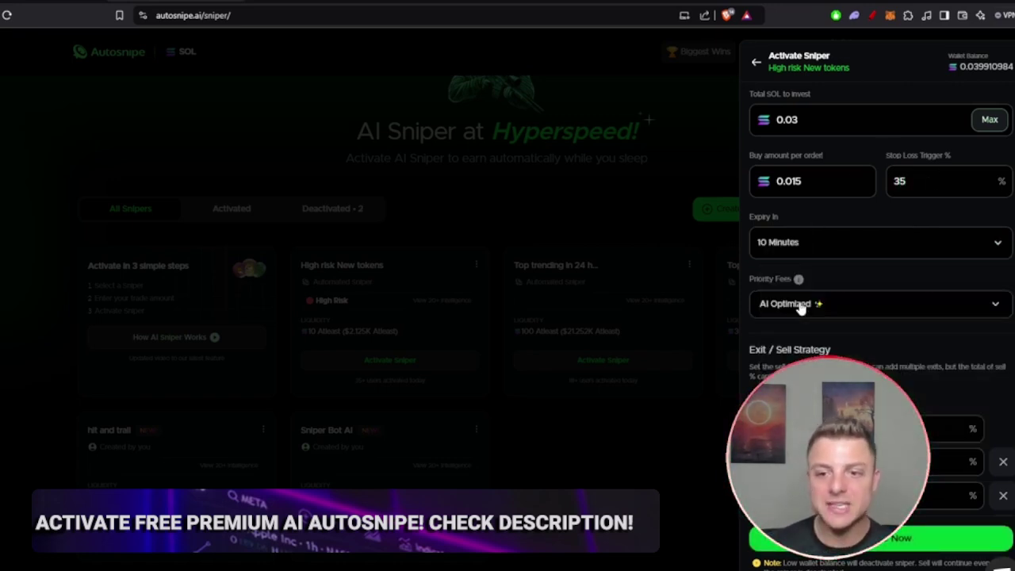
{"action": "left_click", "coordinate": [843, 242]}
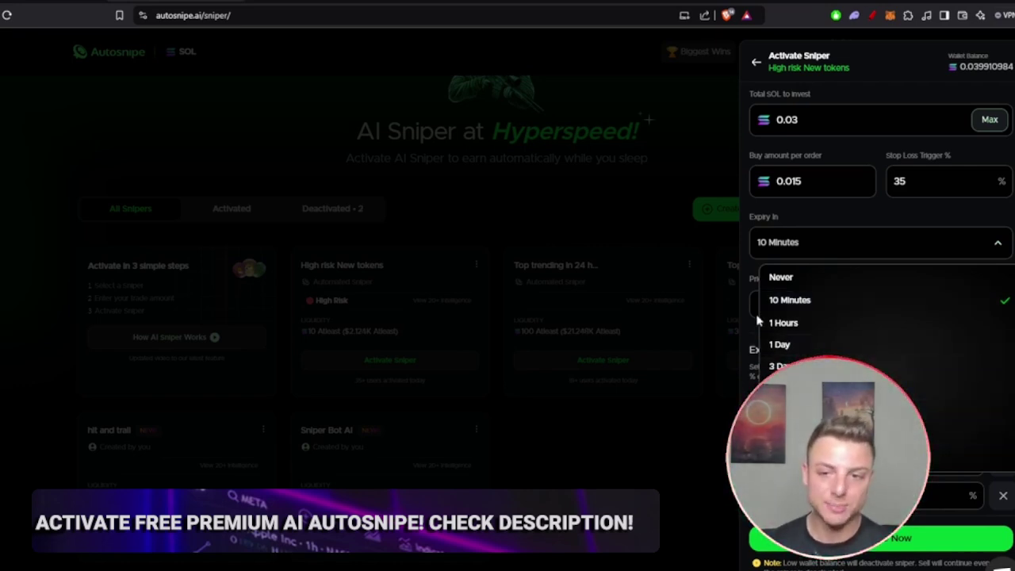
- Keep the 10 Minutes expiry and AI Optimized priority fee
{"action": "left_click", "coordinate": [744, 277]}
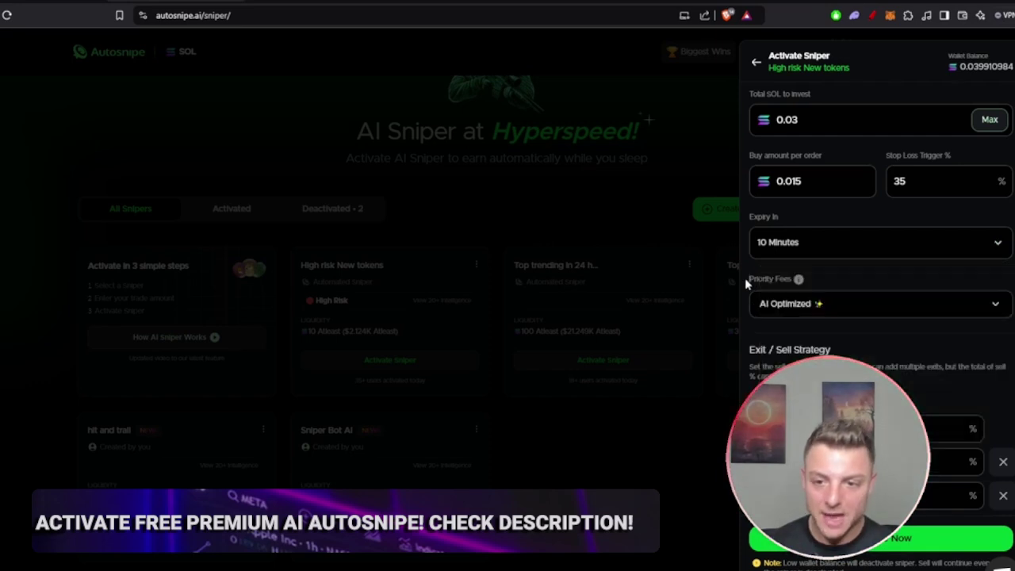
{"action": "left_click", "coordinate": [795, 308]}
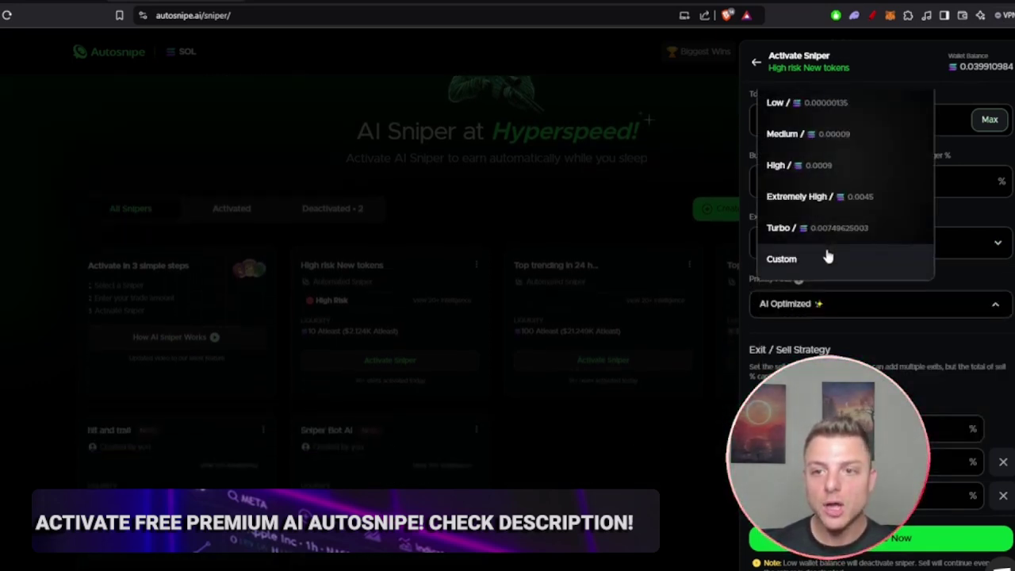
{"action": "left_click", "coordinate": [812, 306]}
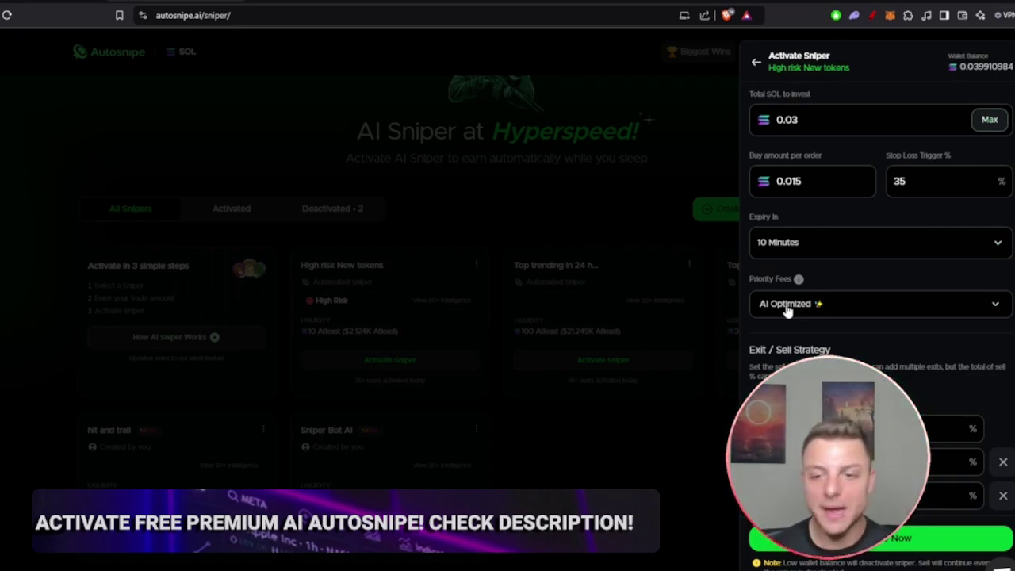
{"action": "scroll", "coordinate": [787, 311], "scroll_direction": "down", "scroll_amount": 2}
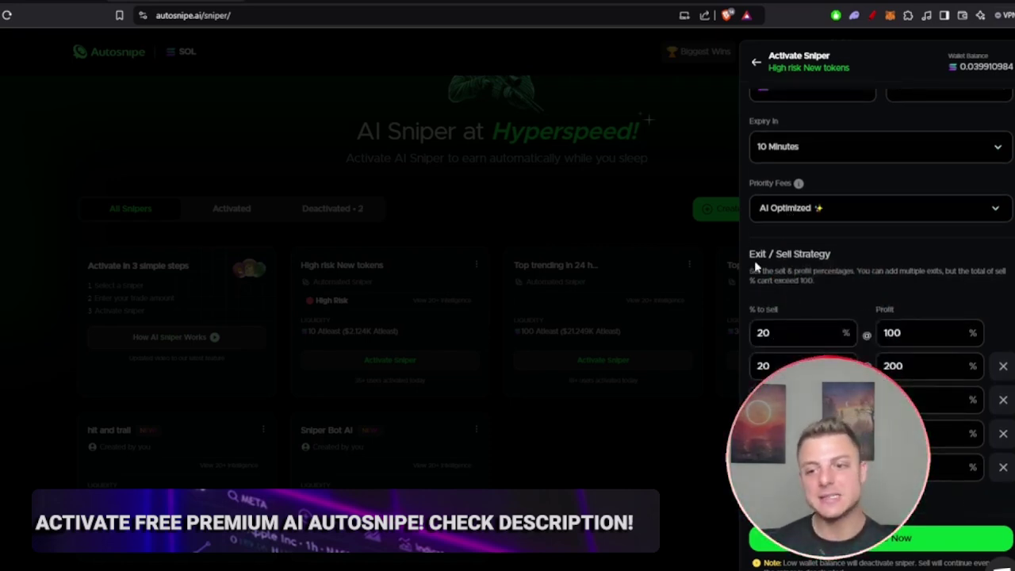
{"action": "scroll", "coordinate": [793, 288], "scroll_direction": "down", "scroll_amount": 2}
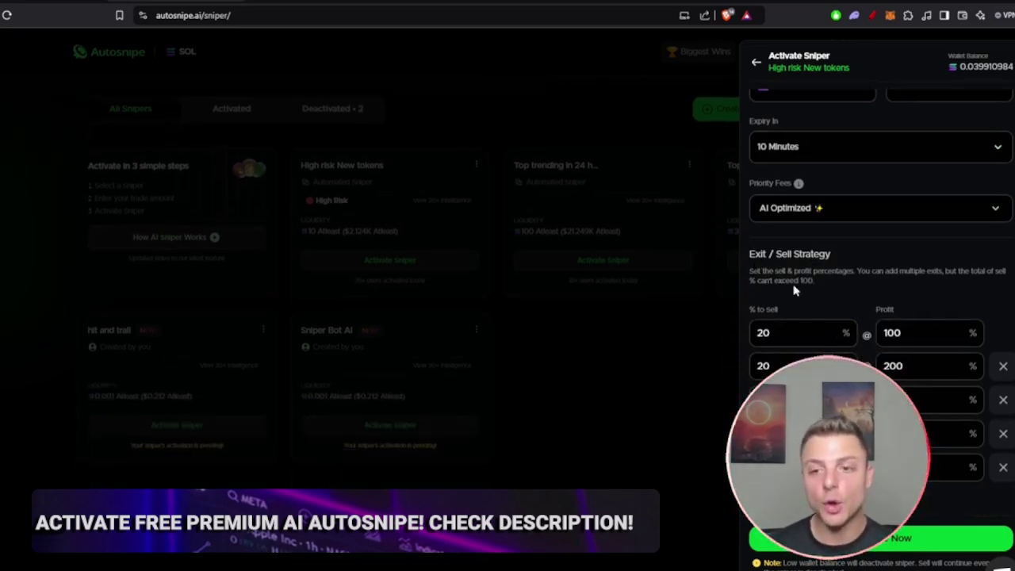
{"action": "left_click_drag", "start_coordinate": [856, 272], "coordinate": [968, 272]}
{"action": "left_click", "coordinate": [969, 272]}
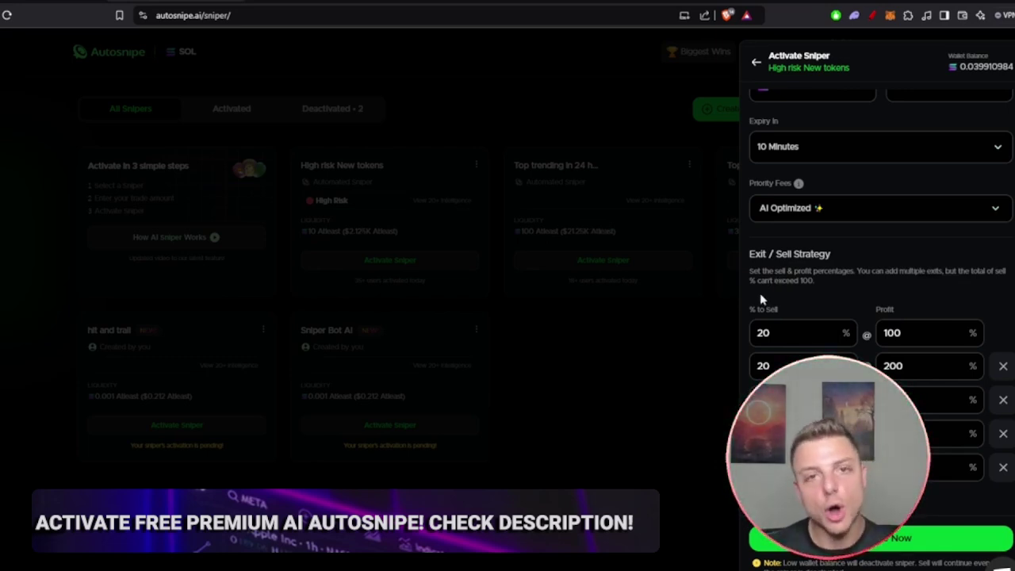
- Set exit profit targets to 20, 50, 75 and 100%, adding another exit row
{"action": "left_click_drag", "start_coordinate": [921, 334], "coordinate": [885, 333]}
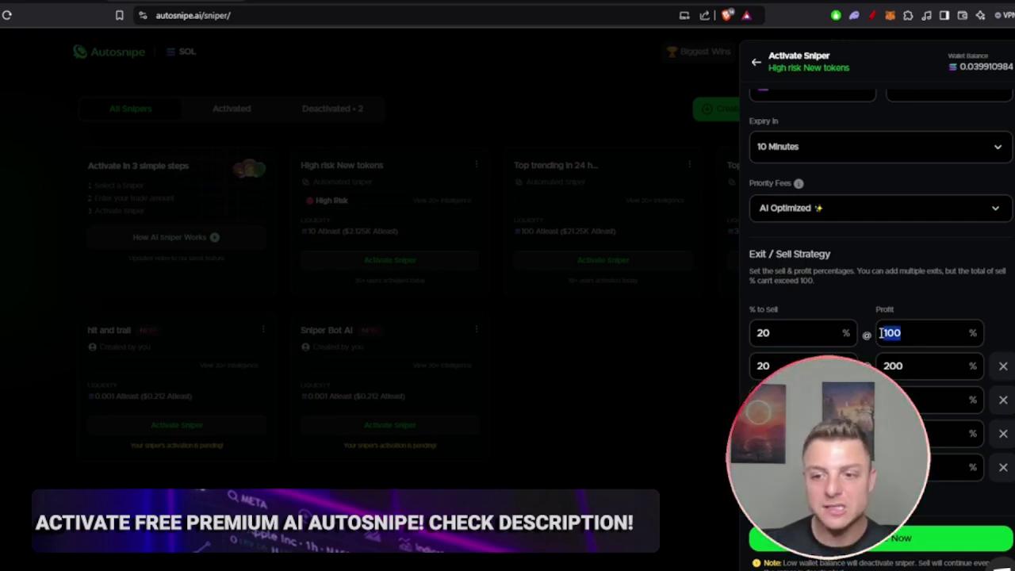
{"action": "type", "text": "20"}
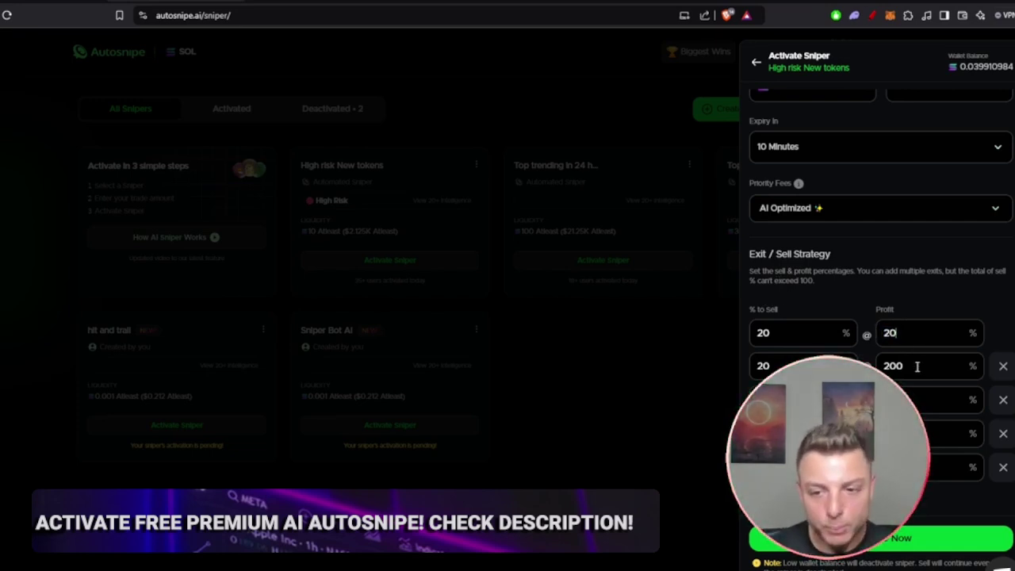
{"action": "left_click_drag", "start_coordinate": [917, 366], "coordinate": [884, 365]}
{"action": "type", "text": "50"}
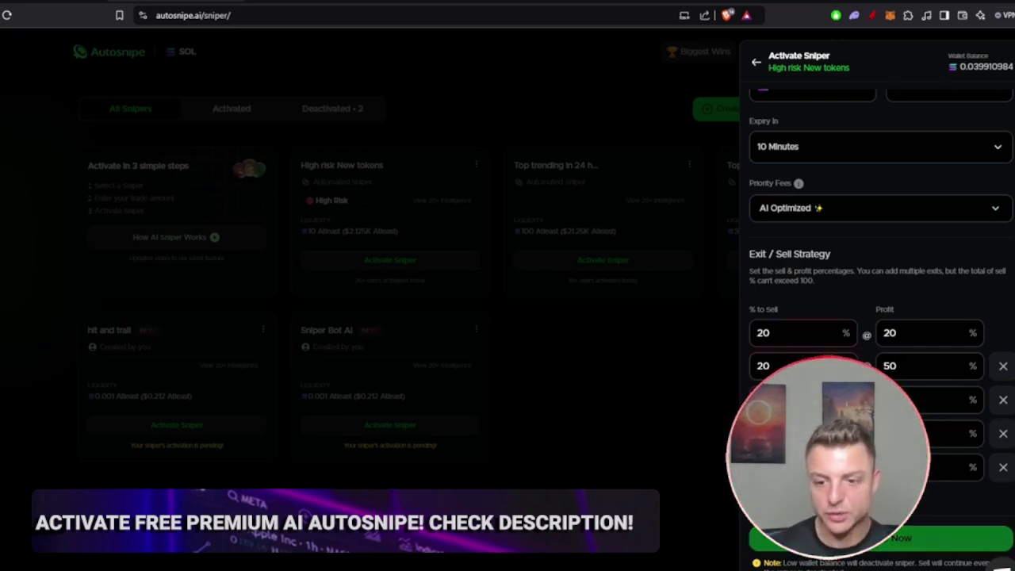
{"action": "scroll", "coordinate": [880, 317], "scroll_direction": "down", "scroll_amount": 1}
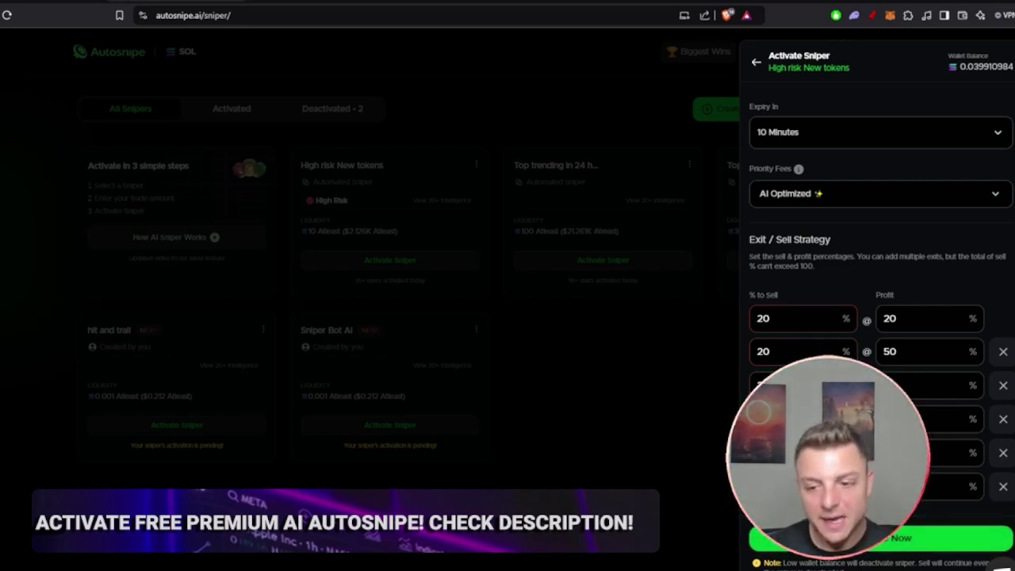
{"action": "scroll", "coordinate": [879, 317], "scroll_direction": "down", "scroll_amount": 1}
{"action": "type", "text": "75"}
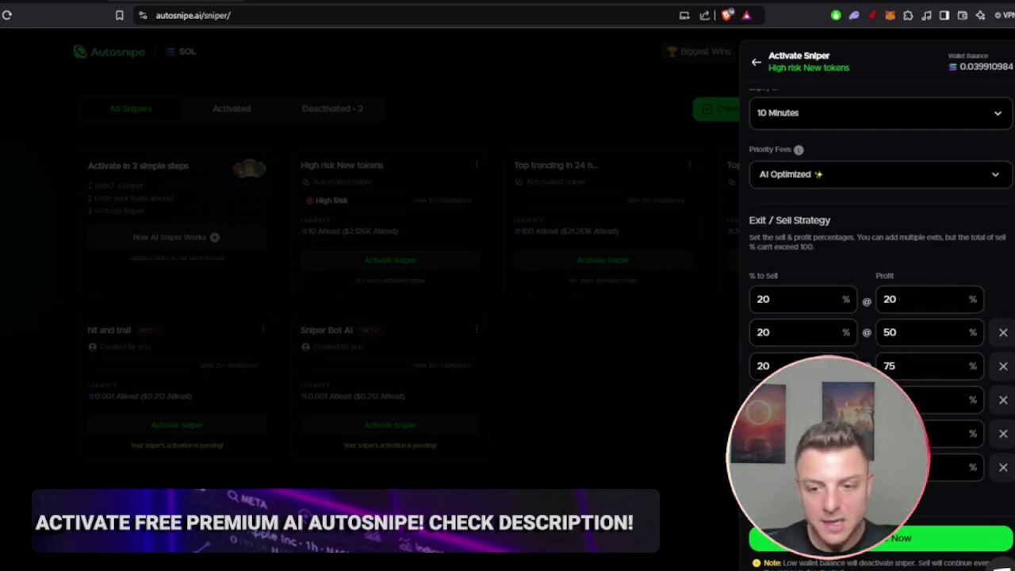
{"action": "left_click", "coordinate": [792, 501]}
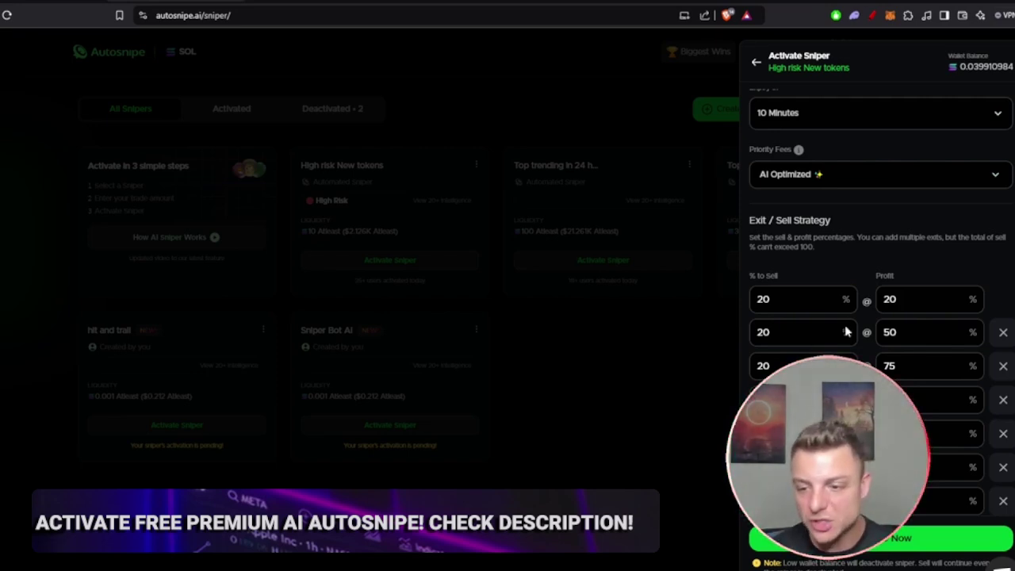
{"action": "scroll", "coordinate": [845, 326], "scroll_direction": "down", "scroll_amount": 1}
{"action": "scroll", "coordinate": [844, 327], "scroll_direction": "up", "scroll_amount": 3}
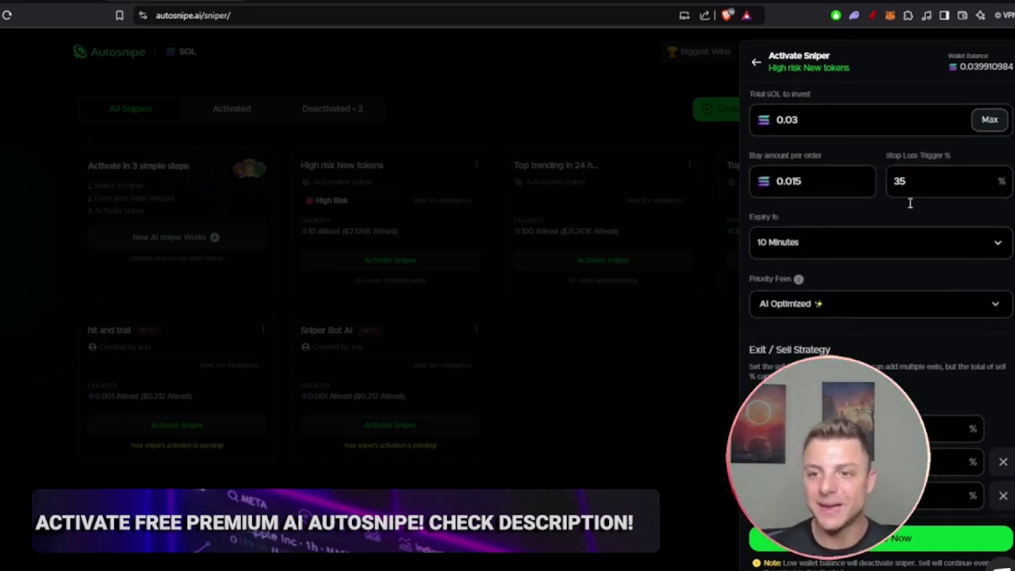
{"action": "scroll", "coordinate": [856, 290], "scroll_direction": "down", "scroll_amount": 2}
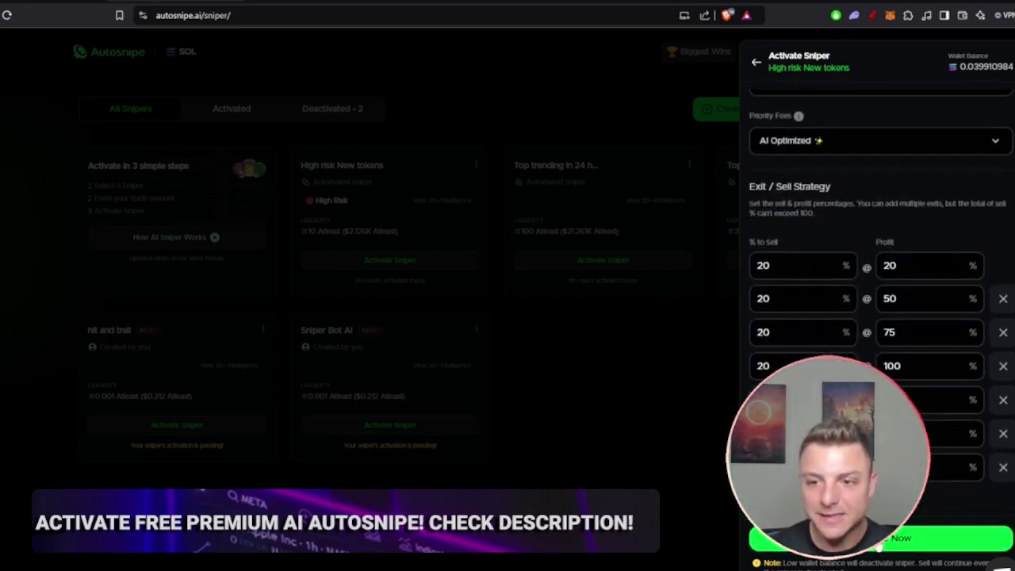
{"action": "scroll", "coordinate": [793, 235], "scroll_direction": "up", "scroll_amount": 3}
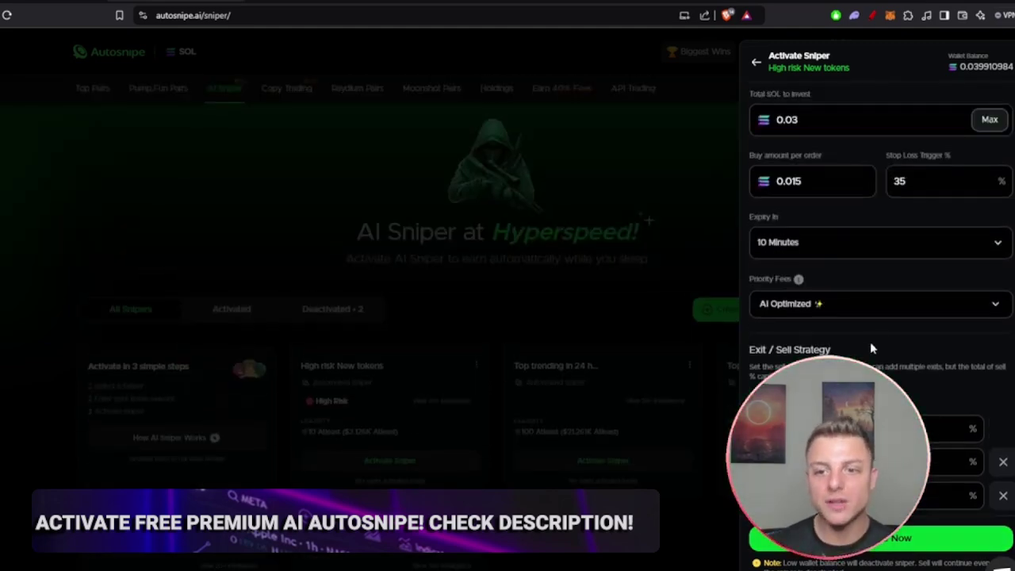
{"action": "scroll", "coordinate": [871, 347], "scroll_direction": "down", "scroll_amount": 2}
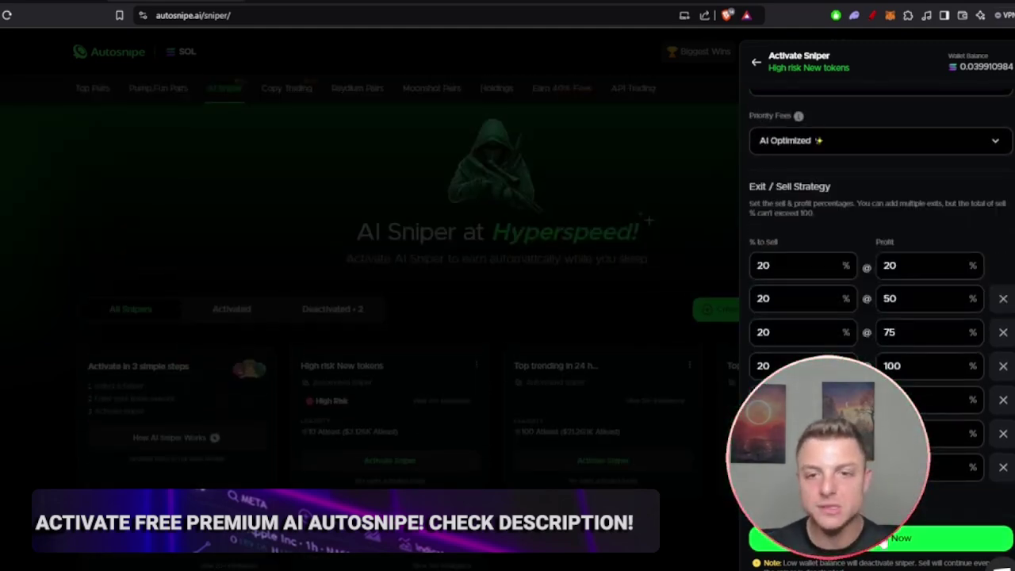
- Activate the sniper, then open its card under Activated and view its Trading History
{"action": "left_click", "coordinate": [882, 540]}
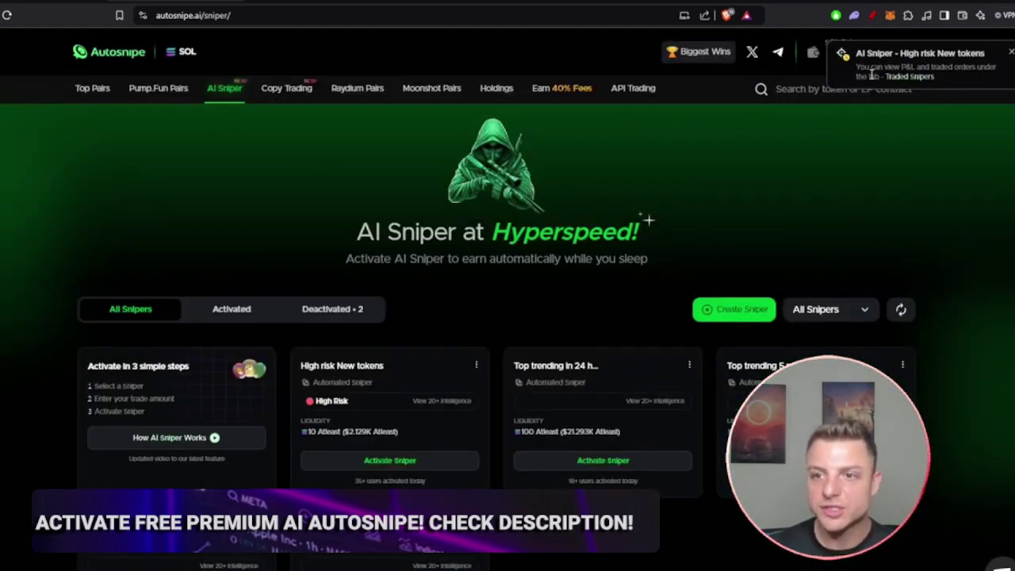
{"action": "left_click", "coordinate": [229, 309]}
{"action": "scroll", "coordinate": [191, 317], "scroll_direction": "down", "scroll_amount": 2}
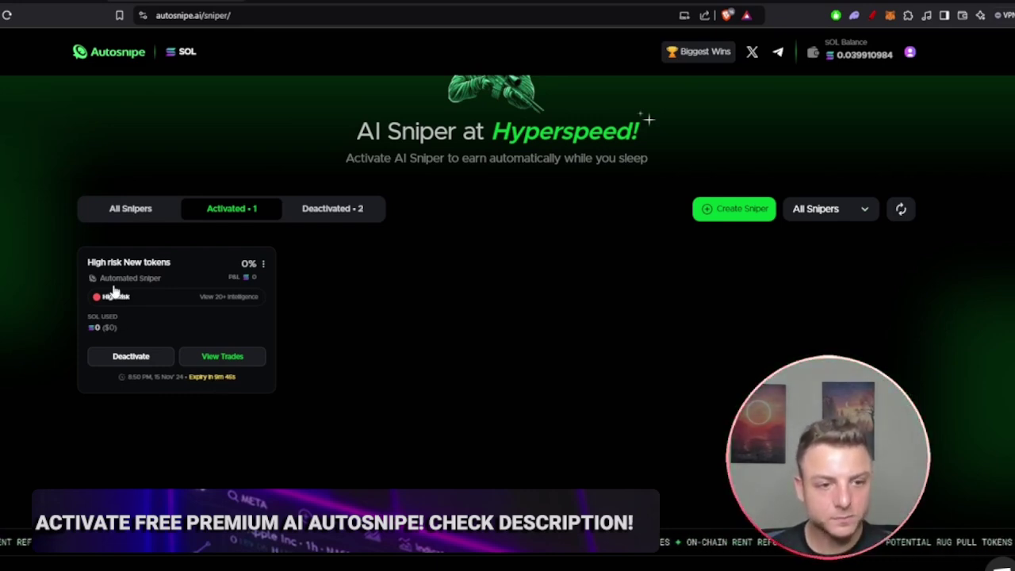
{"action": "left_click", "coordinate": [147, 283]}
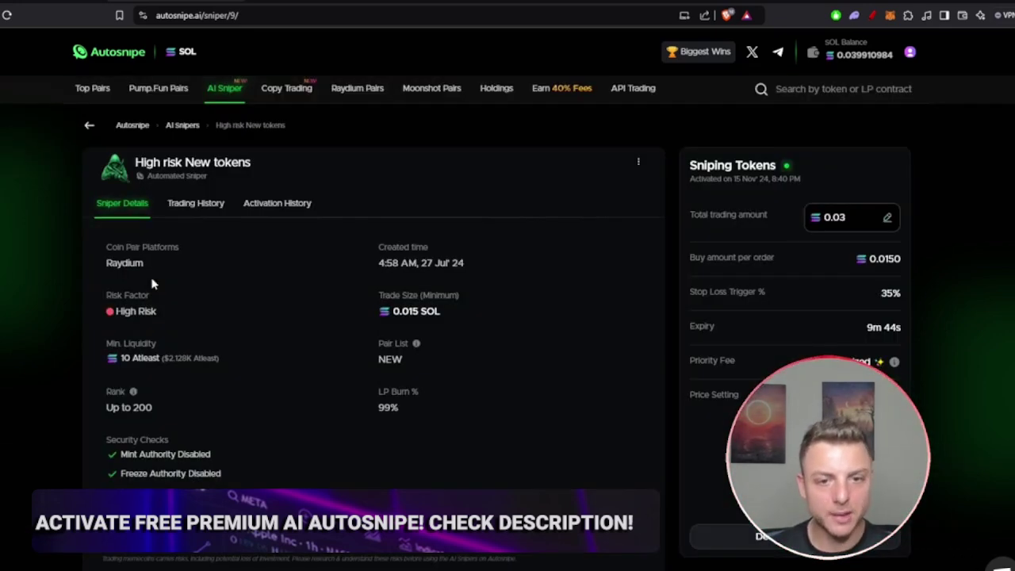
{"action": "scroll", "coordinate": [214, 277], "scroll_direction": "down", "scroll_amount": 2}
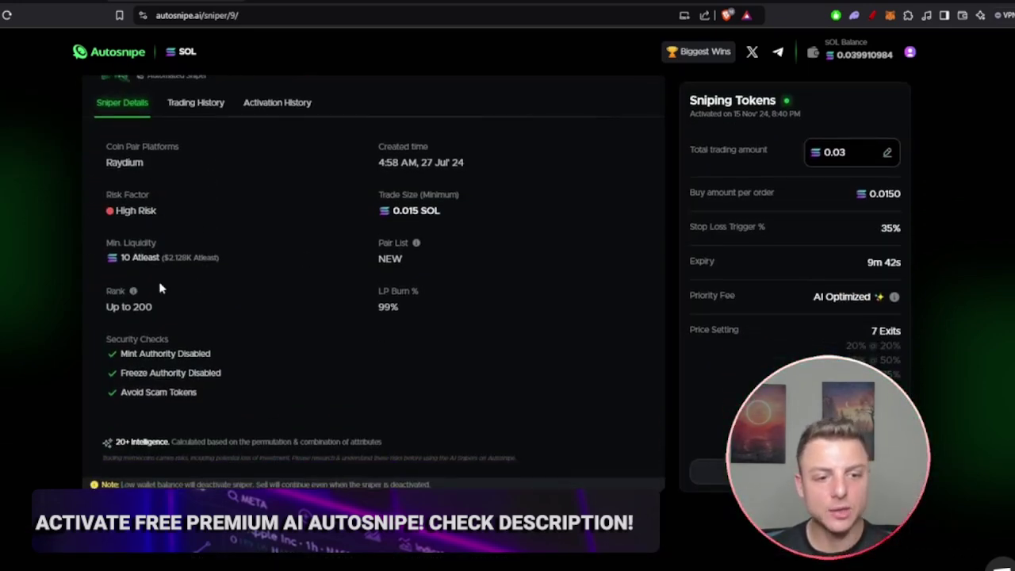
{"action": "scroll", "coordinate": [156, 290], "scroll_direction": "up", "scroll_amount": 2}
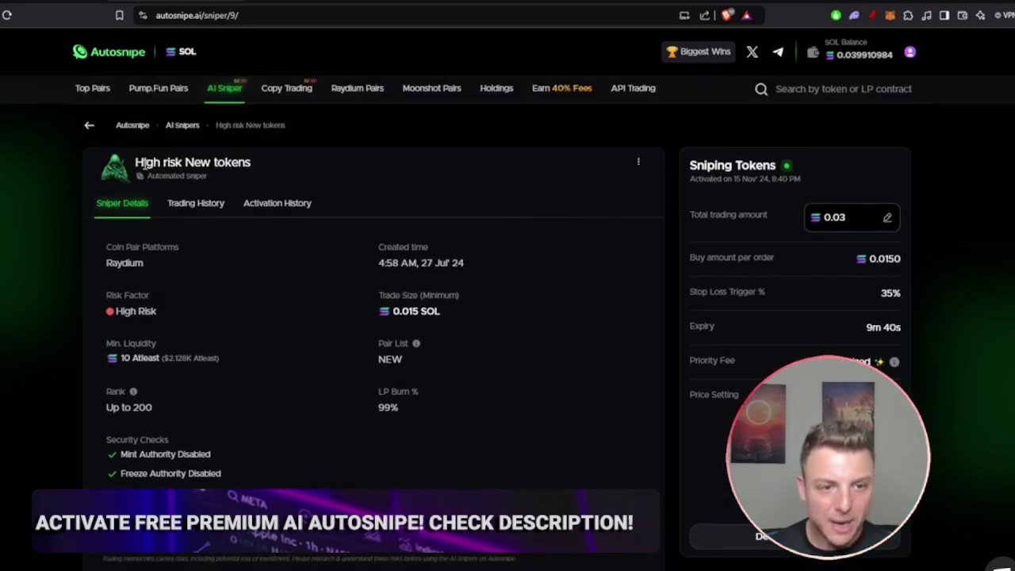
{"action": "left_click", "coordinate": [197, 205]}
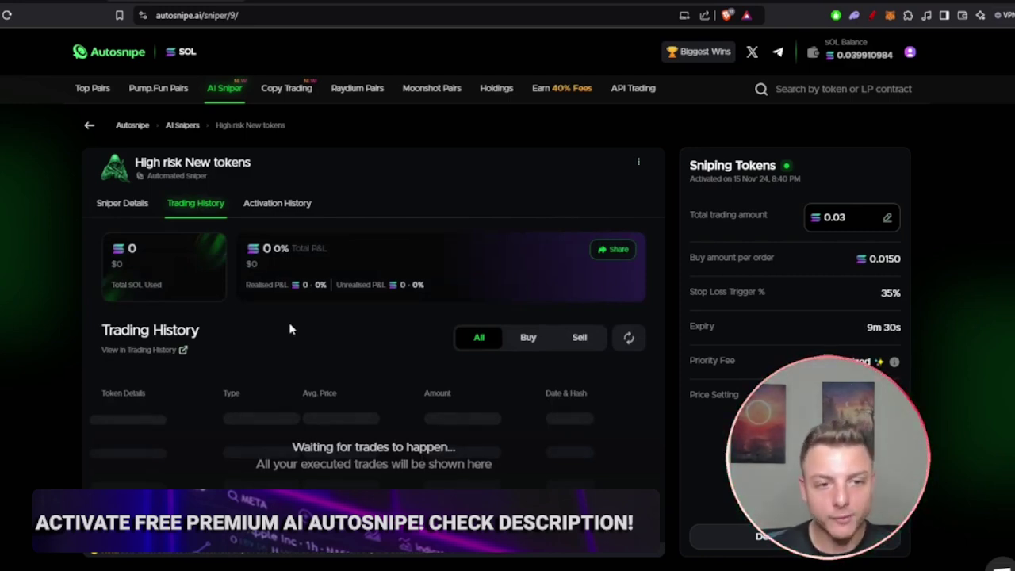
- Check Activation History and the remaining expiry while the Davinci and PHANES buys arrive
{"action": "left_click", "coordinate": [274, 204]}
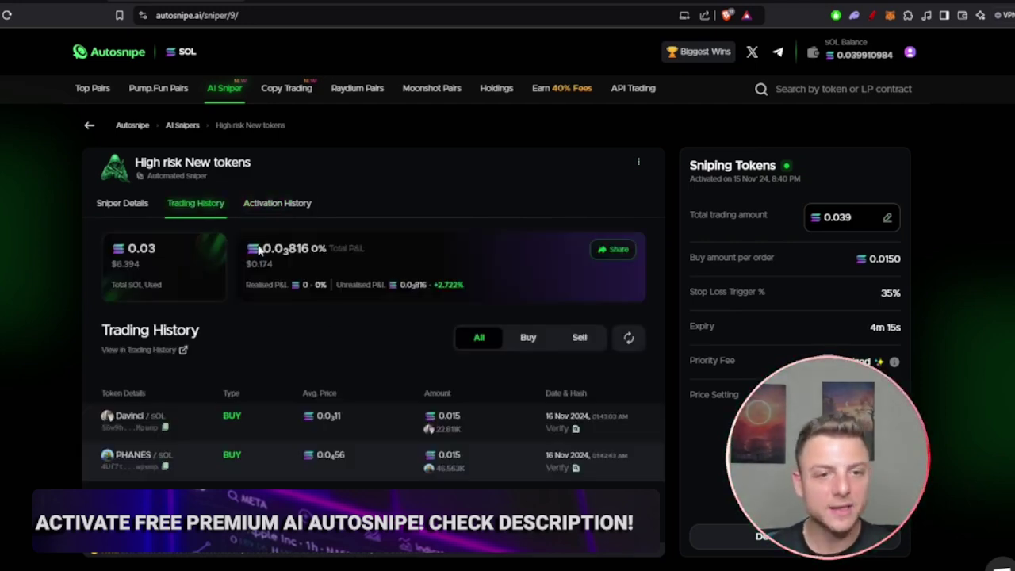
{"action": "left_click_drag", "start_coordinate": [869, 327], "coordinate": [906, 333]}
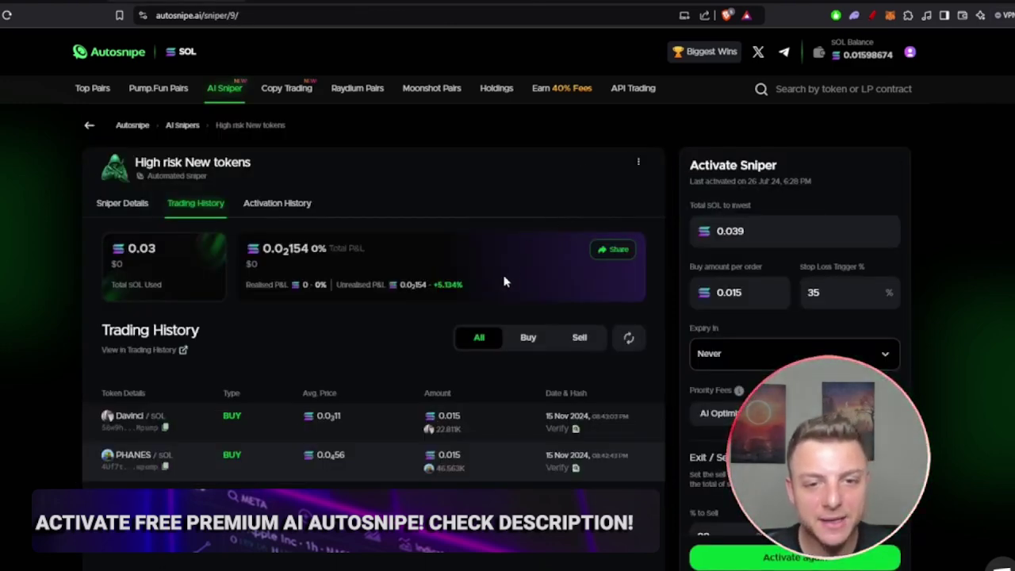
- Highlight the +5.134% unrealised gain, then go to the Top Pairs list
{"action": "left_click_drag", "start_coordinate": [464, 286], "coordinate": [439, 287]}
{"action": "left_click", "coordinate": [440, 290]}
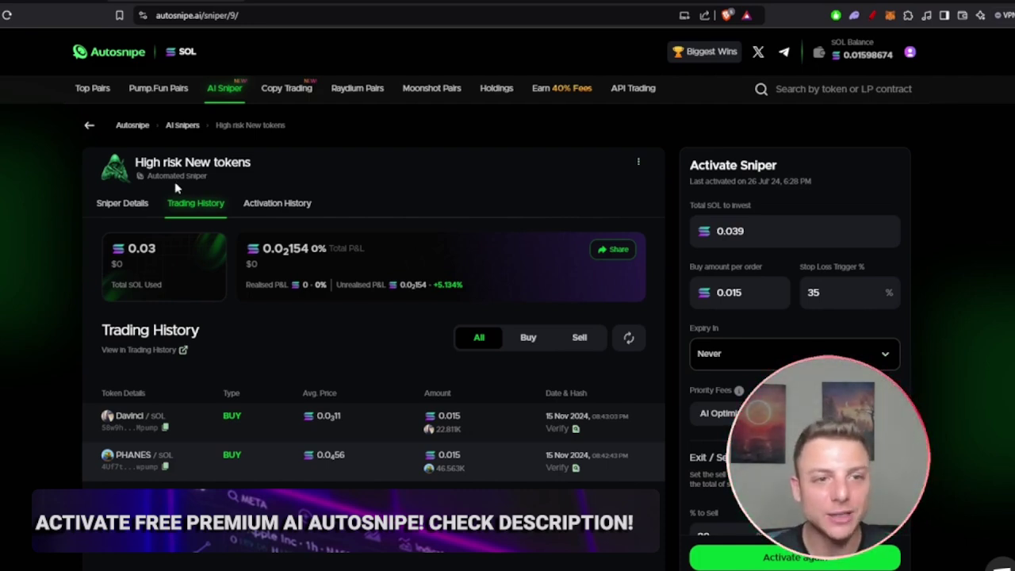
{"action": "left_click", "coordinate": [92, 88]}
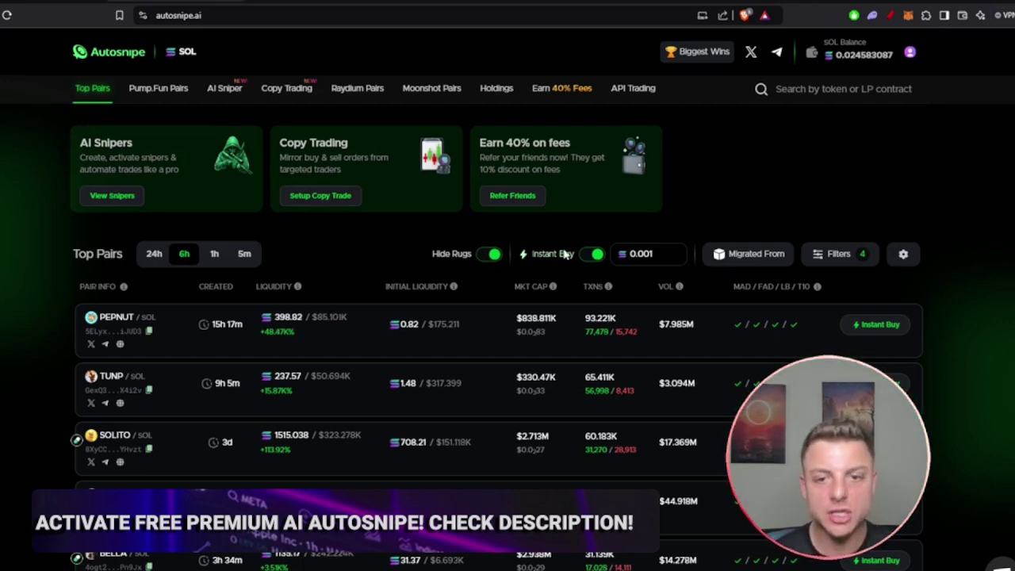
- Sort Top Pairs newest first by CREATED, then switch to Pump.Fun Pairs
{"action": "left_click_drag", "start_coordinate": [659, 254], "coordinate": [619, 255]}
{"action": "left_click", "coordinate": [642, 256]}
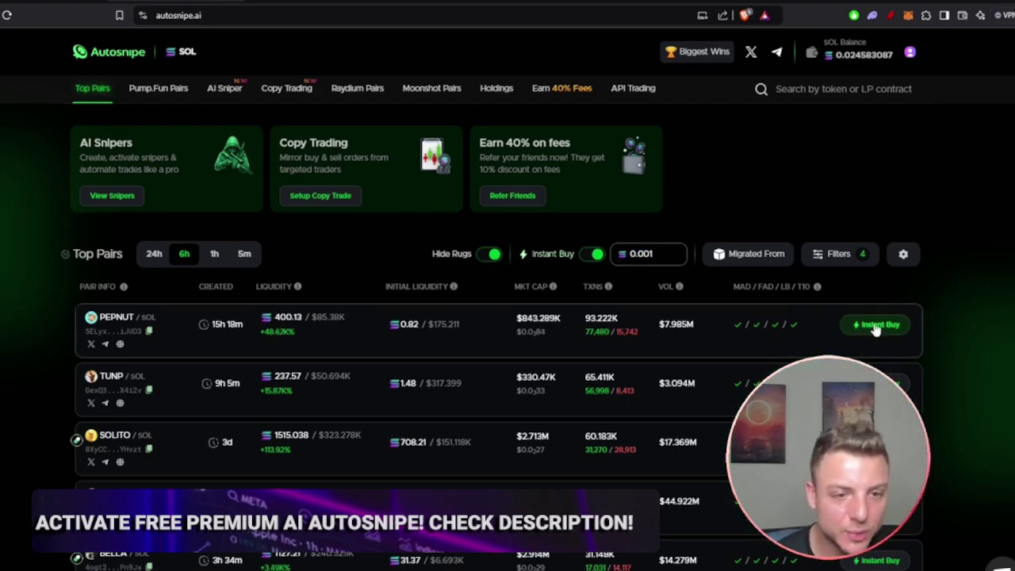
{"action": "left_click", "coordinate": [224, 288]}
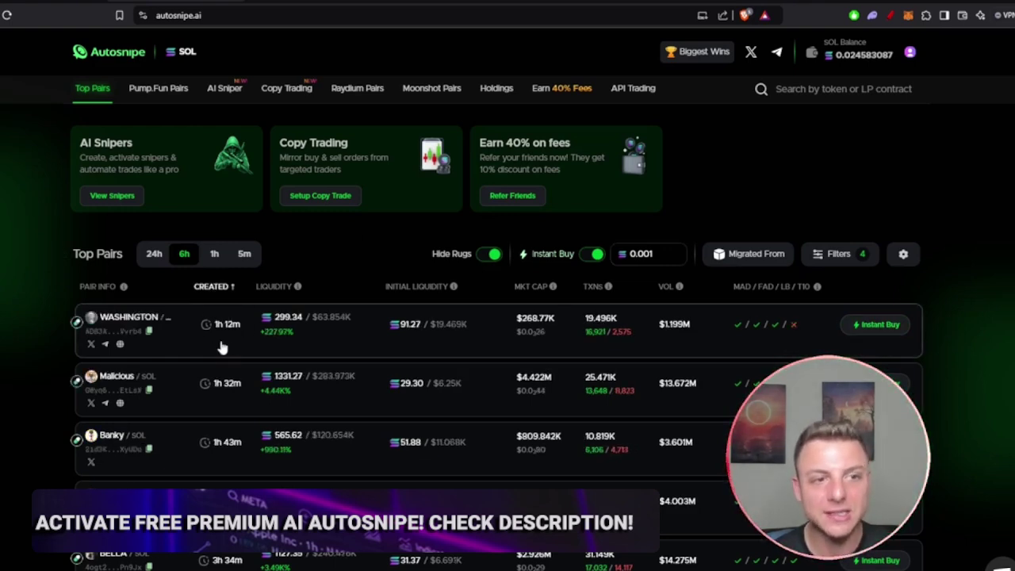
{"action": "left_click", "coordinate": [157, 93]}
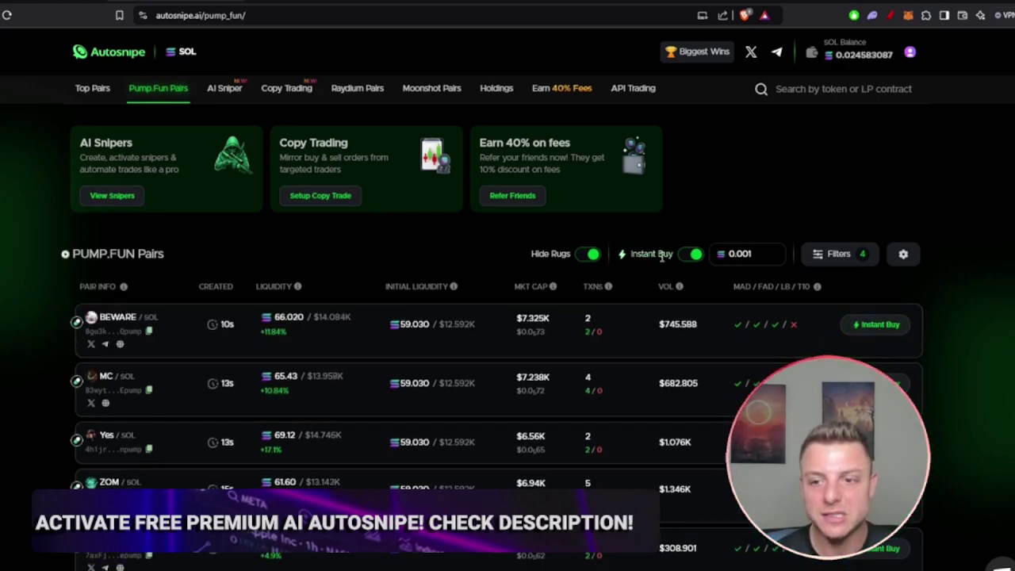
- Glance at pair filters, Raydium and Moonshot pairs, then return to AI Sniper
{"action": "left_click", "coordinate": [834, 255]}
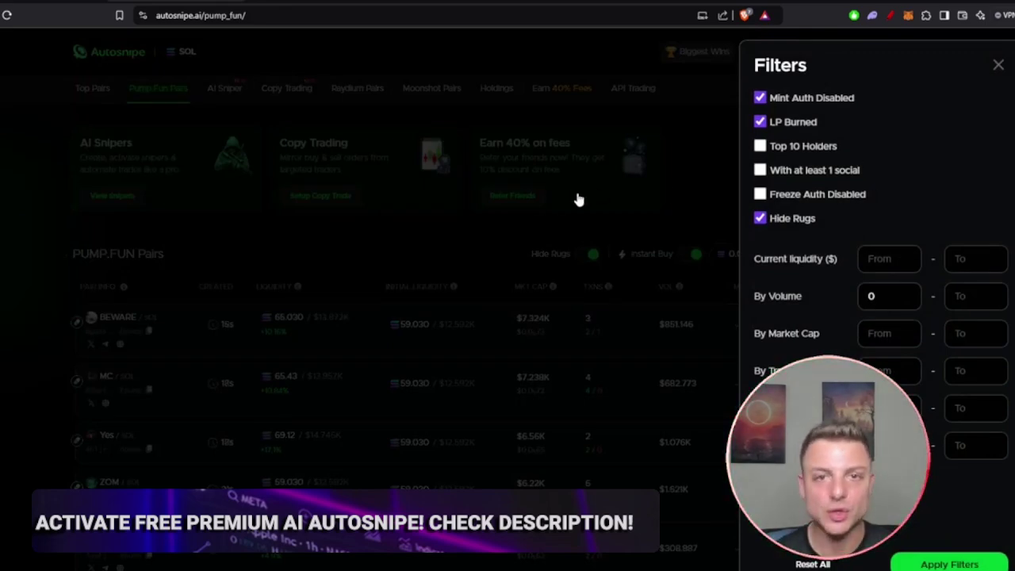
{"action": "left_click", "coordinate": [501, 209]}
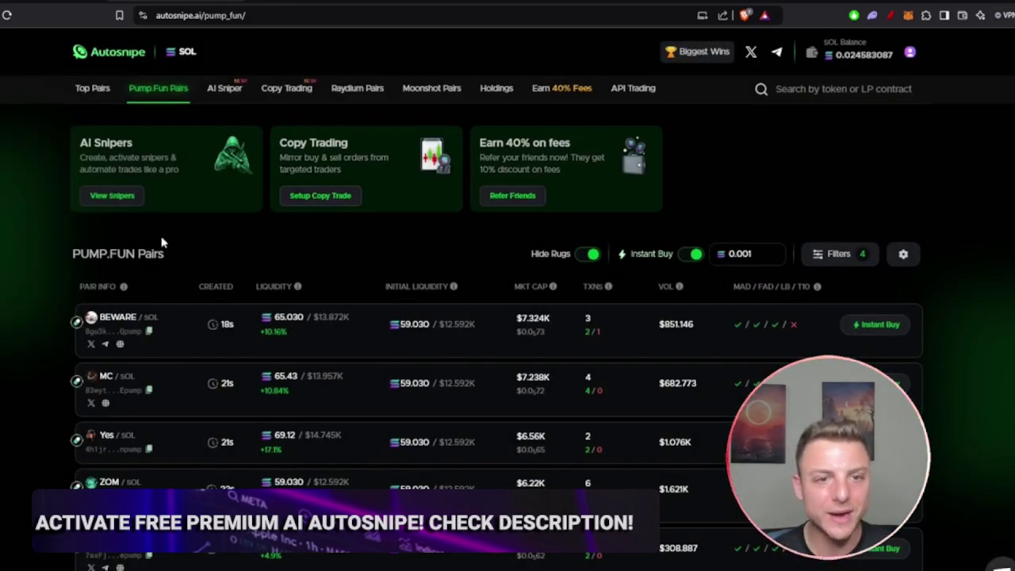
{"action": "left_click", "coordinate": [353, 90]}
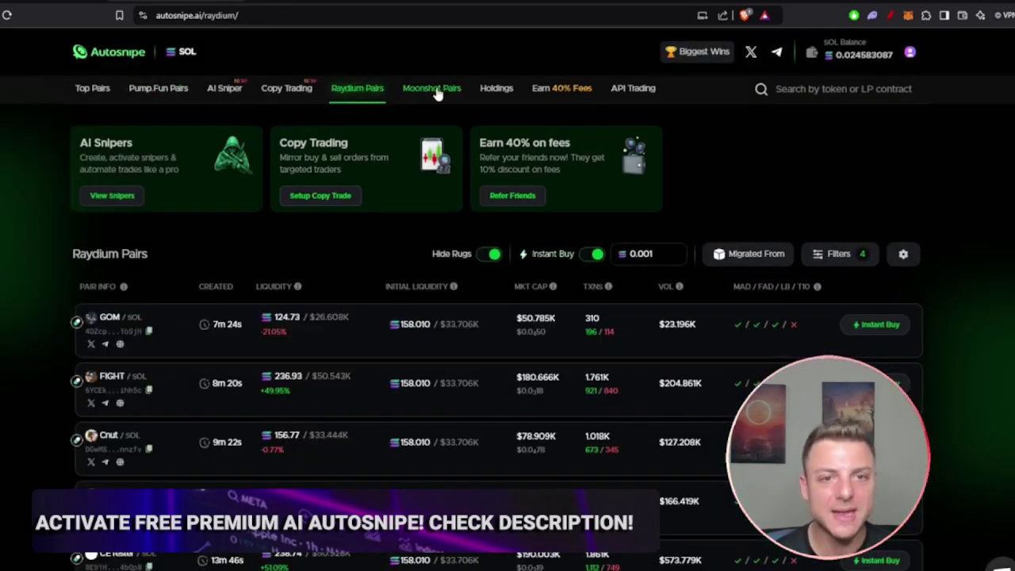
{"action": "left_click", "coordinate": [434, 90]}
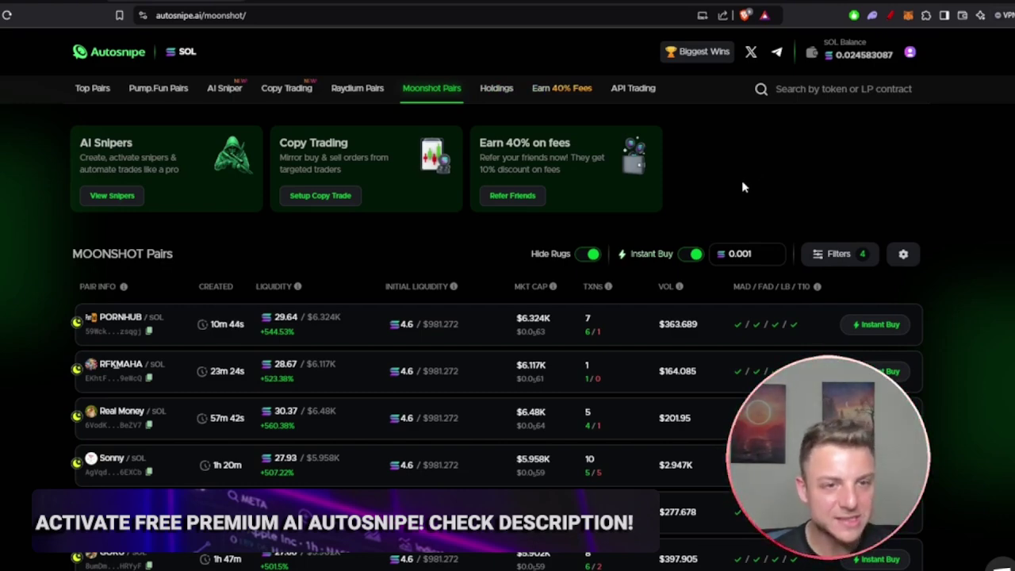
{"action": "left_click", "coordinate": [215, 93]}
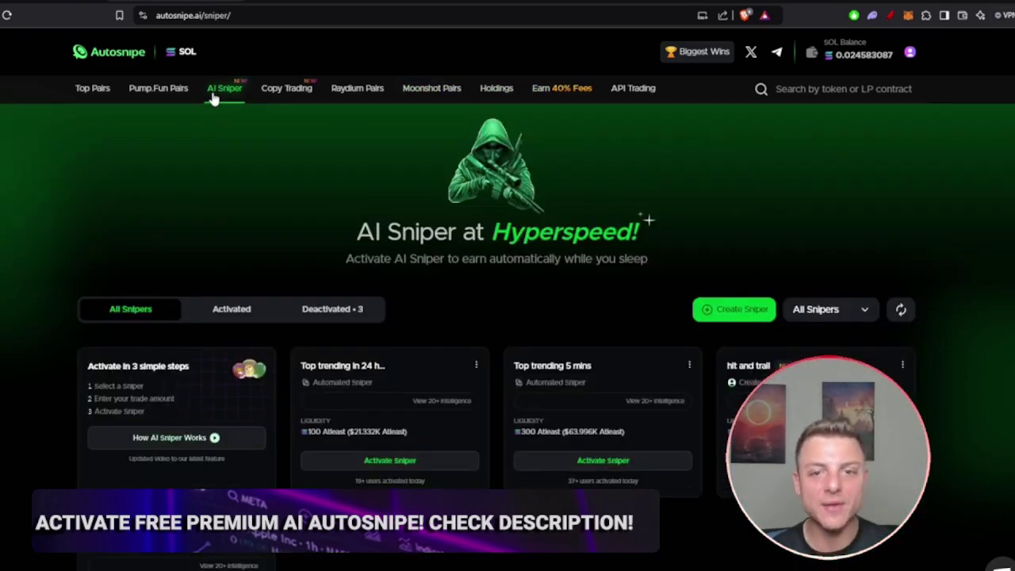